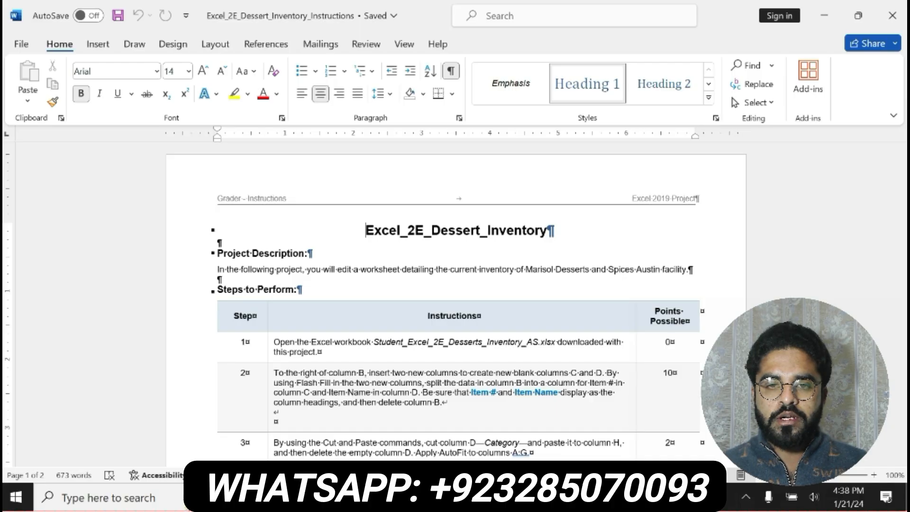
Highlight the document title and the Project Description section in yellow.
drag(367, 230, 551, 231)
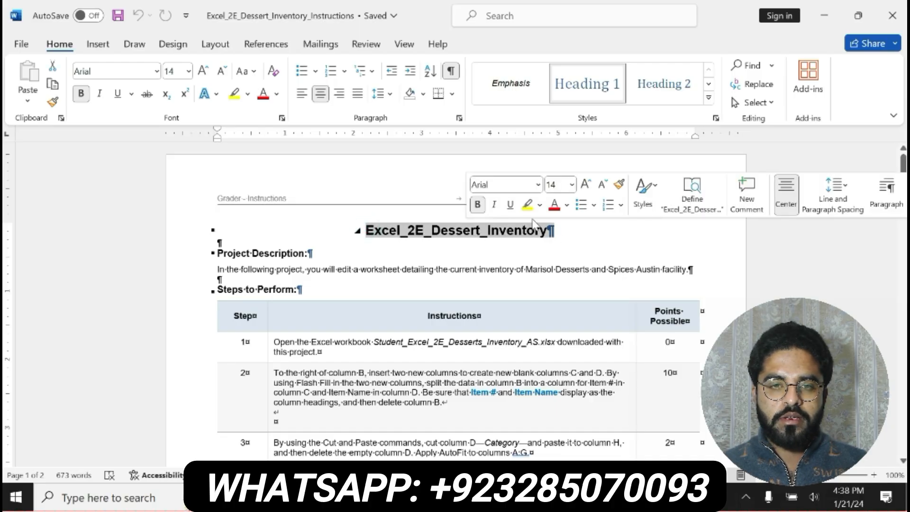
click(525, 208)
drag(366, 231, 551, 232)
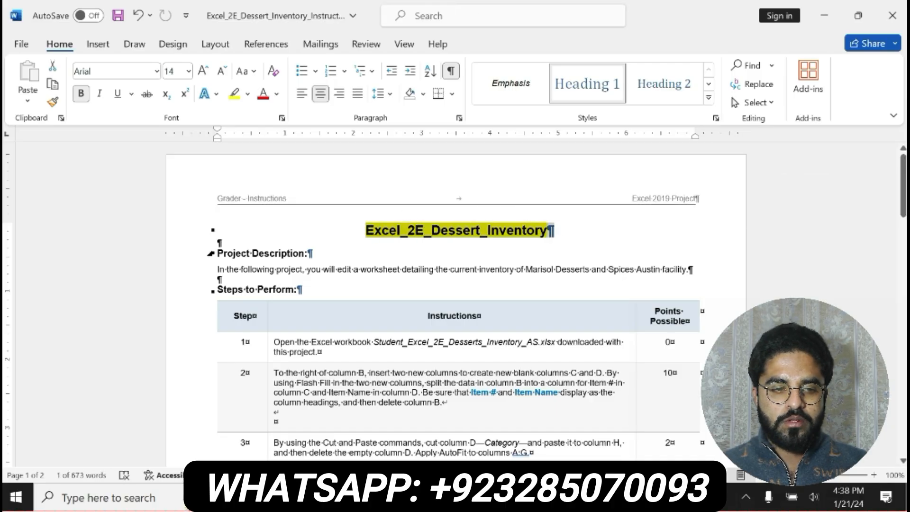
drag(216, 254, 692, 270)
click(596, 242)
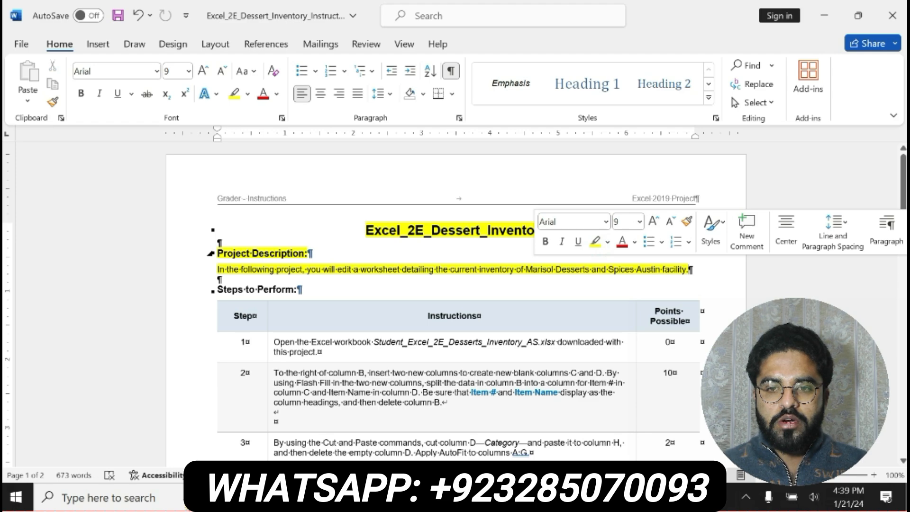
Check the dessert inventory workbook in Excel against the project description, and undo the yellow highlights in the Word instructions.
drag(218, 254, 687, 270)
key(alt+Tab)
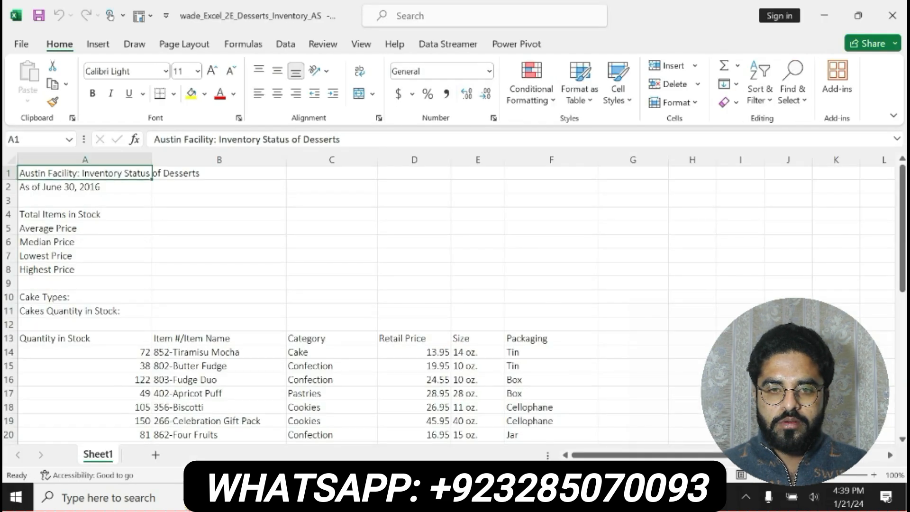
key(alt+Tab)
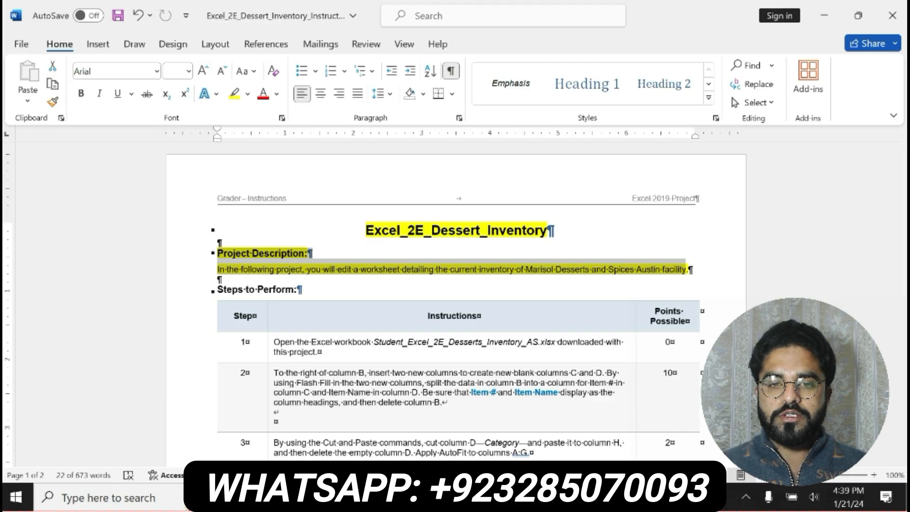
key(alt+Tab)
key(alt+Tab)
key(ctrl+z)
key(ctrl+z)
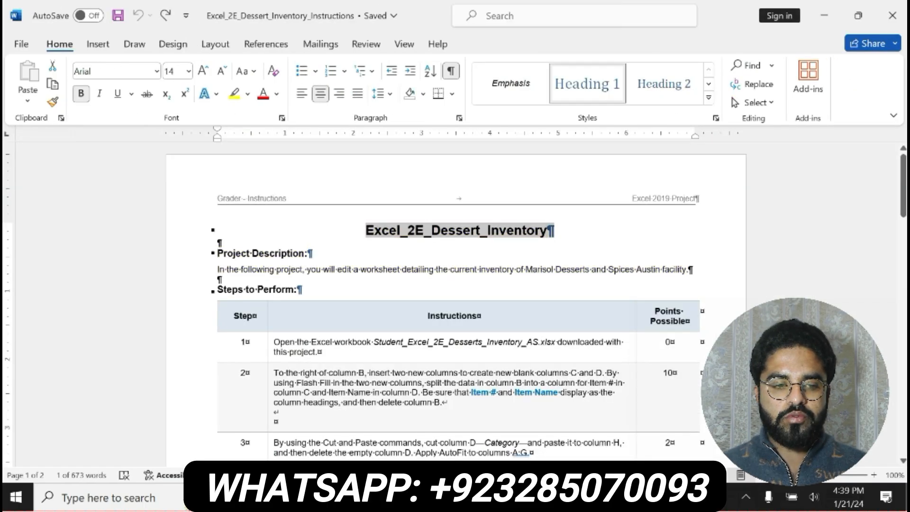
Try bold and yellow highlighting on the step 1 instruction, and undo both formats.
drag(274, 342, 336, 343)
click(332, 327)
click(379, 327)
drag(415, 342, 574, 343)
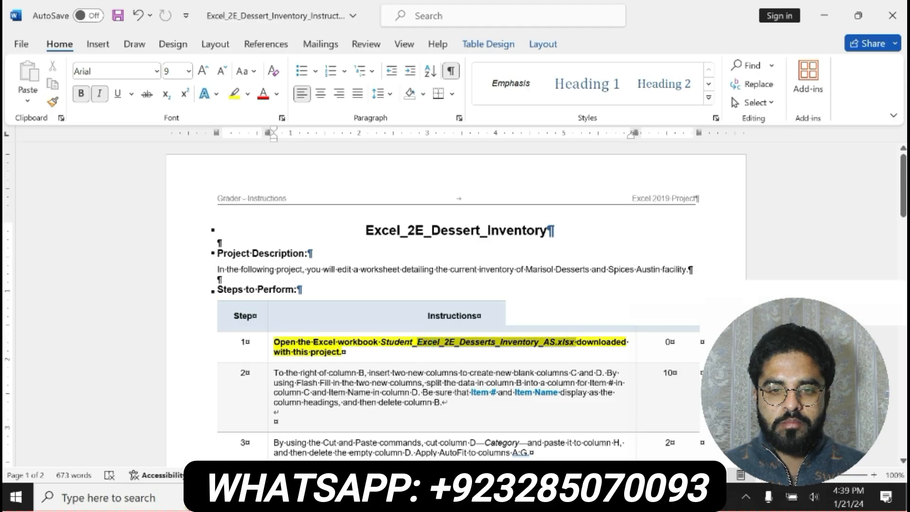
key(ctrl+z)
key(ctrl+z)
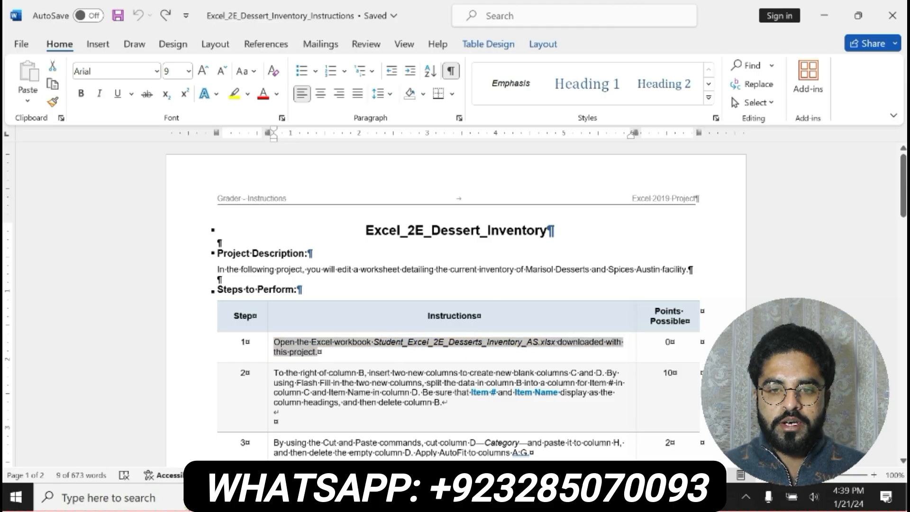
Make the step 2 instruction bold with yellow highlighting, and select its first line about inserting two new columns.
drag(274, 373, 319, 374)
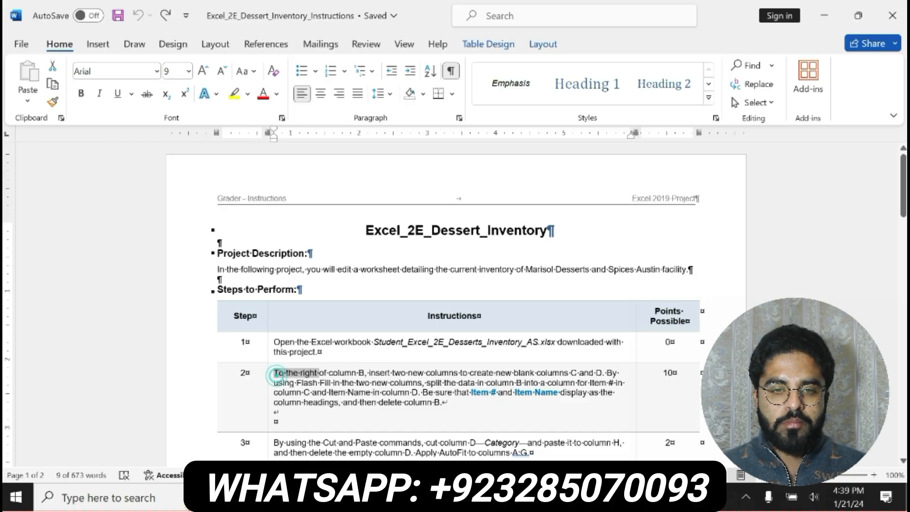
drag(276, 376, 448, 403)
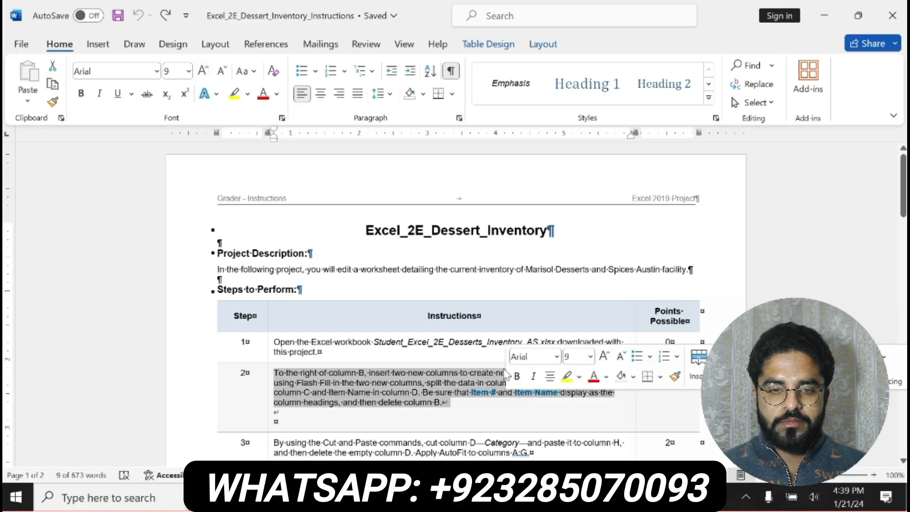
click(517, 376)
click(567, 376)
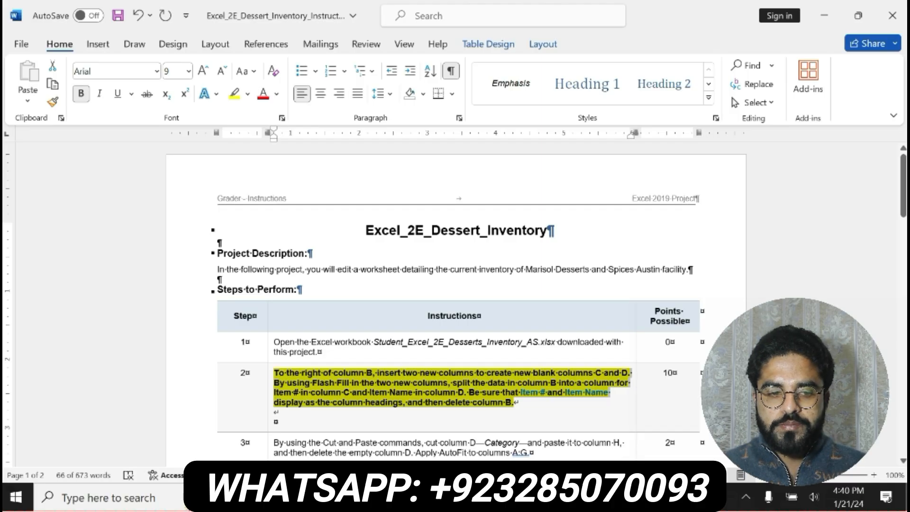
drag(274, 373, 622, 374)
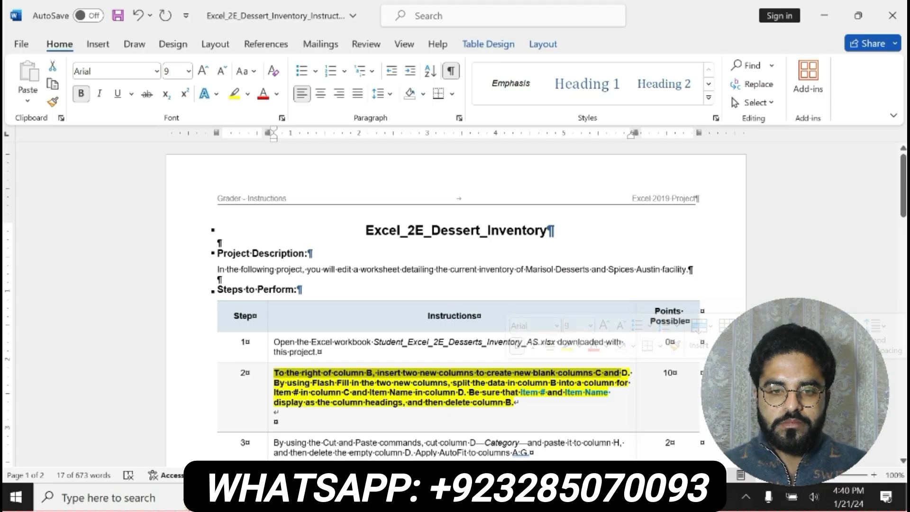
Switch to the Excel workbook and insert two blank columns before column B.
key(alt+Tab)
click(275, 159)
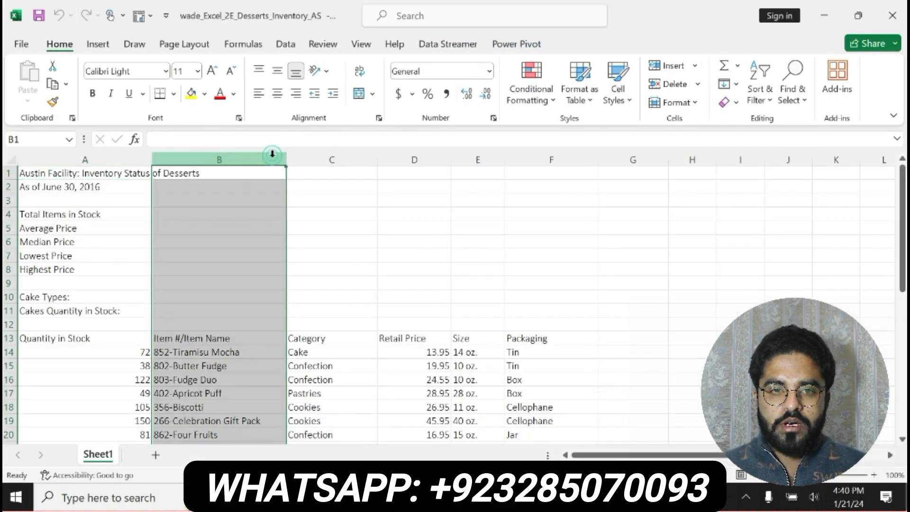
right_click(275, 160)
click(306, 297)
right_click(264, 159)
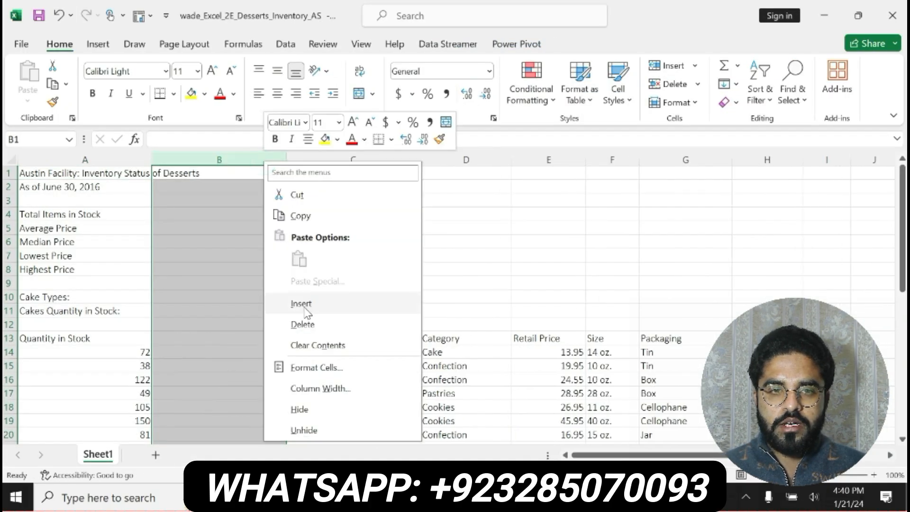
click(303, 300)
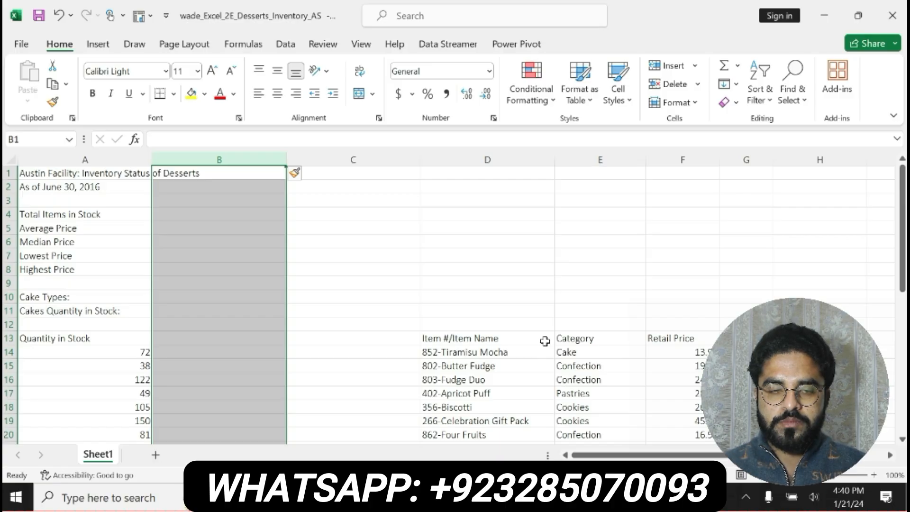
Switch to the Word instructions and copy the column heading text "Item #" from step 2.
key(alt+Tab)
drag(520, 392, 546, 394)
text(c)
key(ctrl+z)
key(ctrl+c)
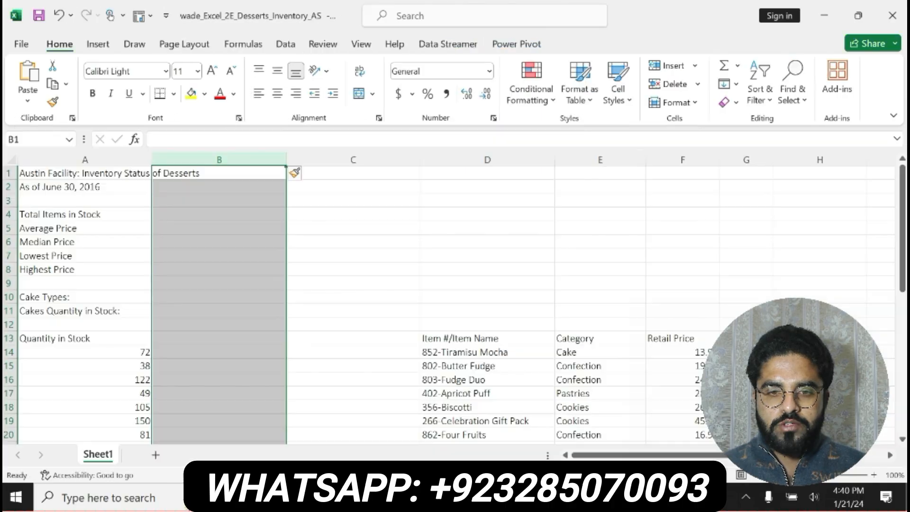
Switch back to Excel and undo the two column insertions before the Item #/Item Name column.
key(alt+Tab)
click(204, 349)
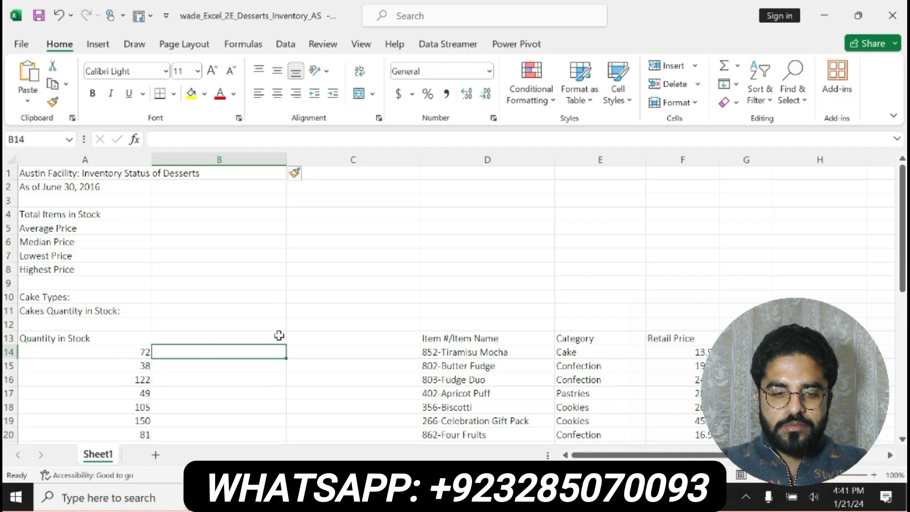
key(ctrl+z)
key(ctrl+z)
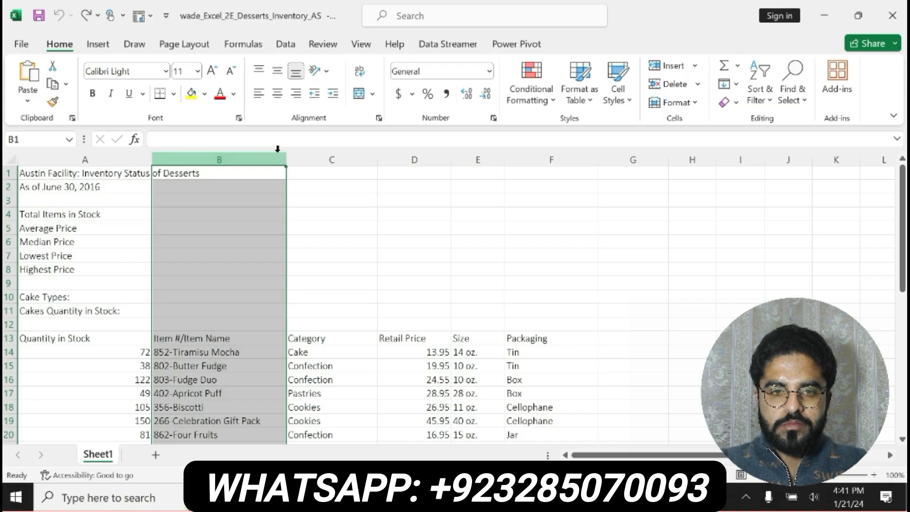
Insert two blank columns between the Item #/Item Name column and the Category column.
right_click(277, 151)
click(305, 157)
right_click(288, 159)
click(358, 297)
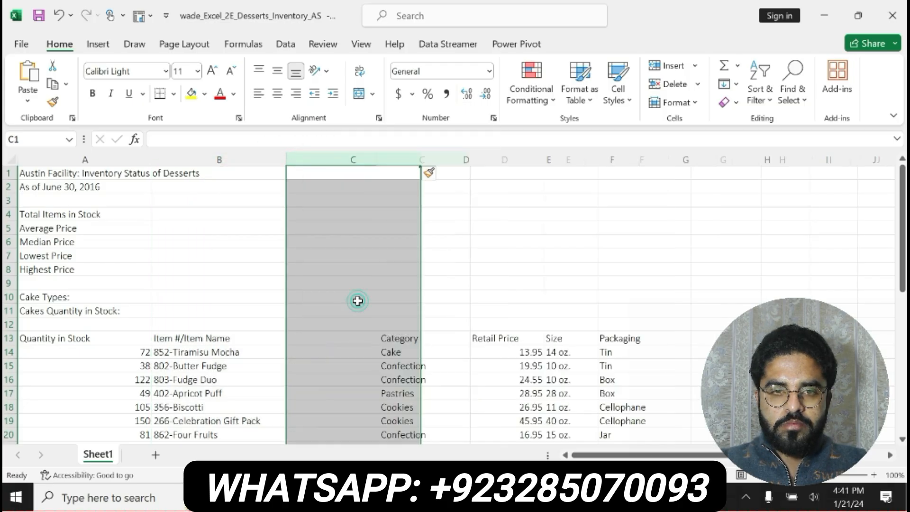
right_click(406, 154)
click(451, 304)
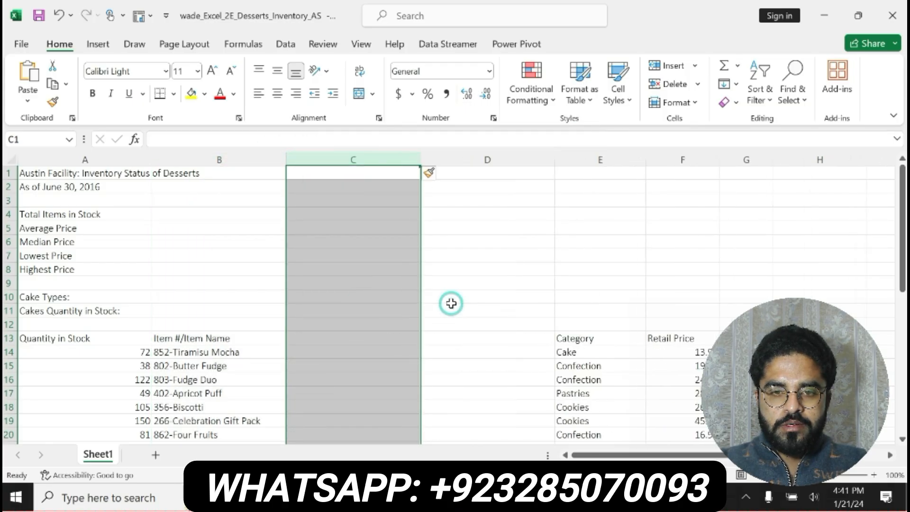
Enter the copied heading "Item #" in cell C13.
click(327, 338)
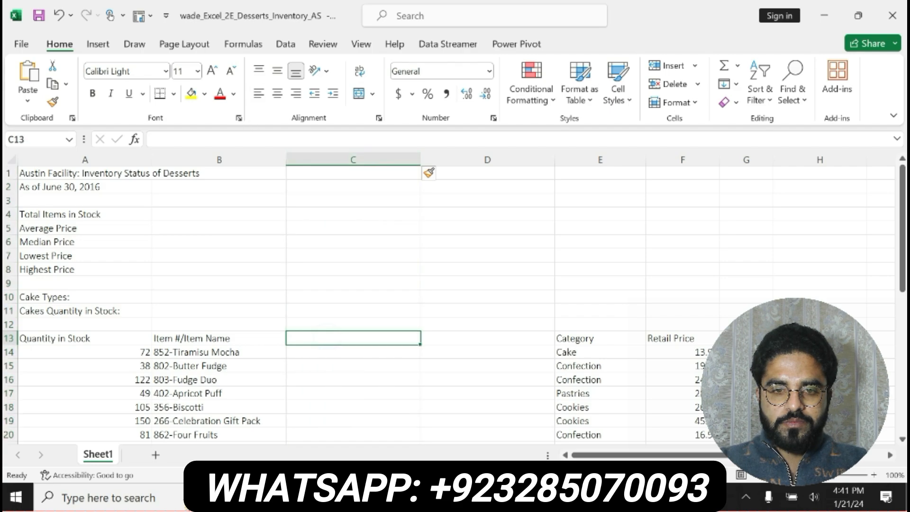
double_click(327, 338)
key(Return)
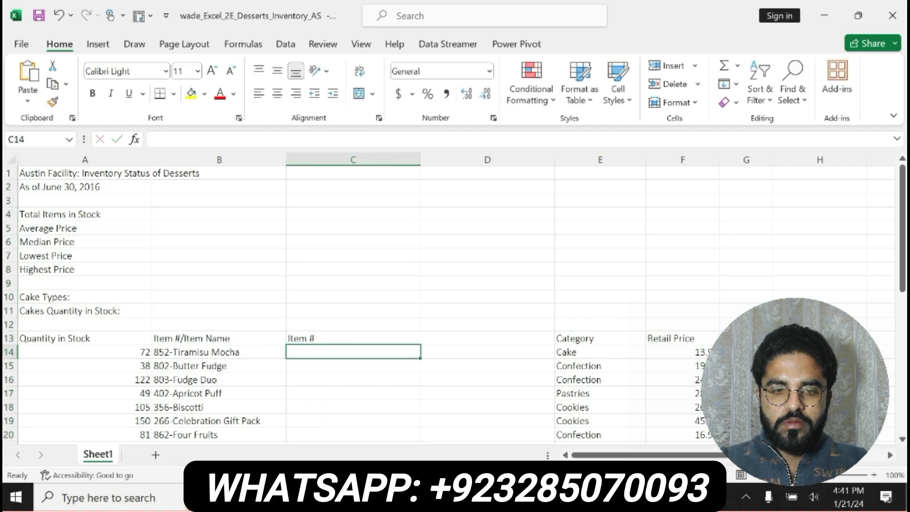
Take the heading "Item Name" from step 2 of the Word instructions and enter it in cell D13 of the worksheet.
key(alt+Tab)
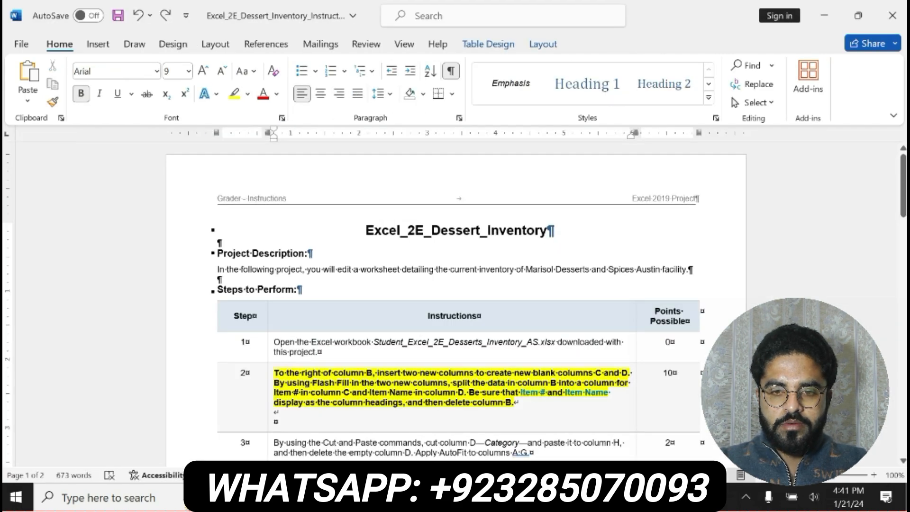
key(alt+Tab)
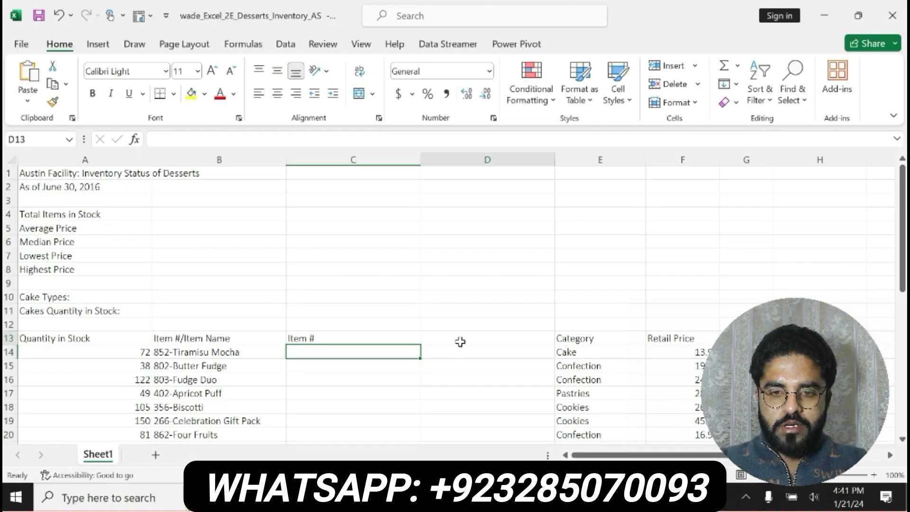
click(460, 342)
text(Item Name)
key(Return)
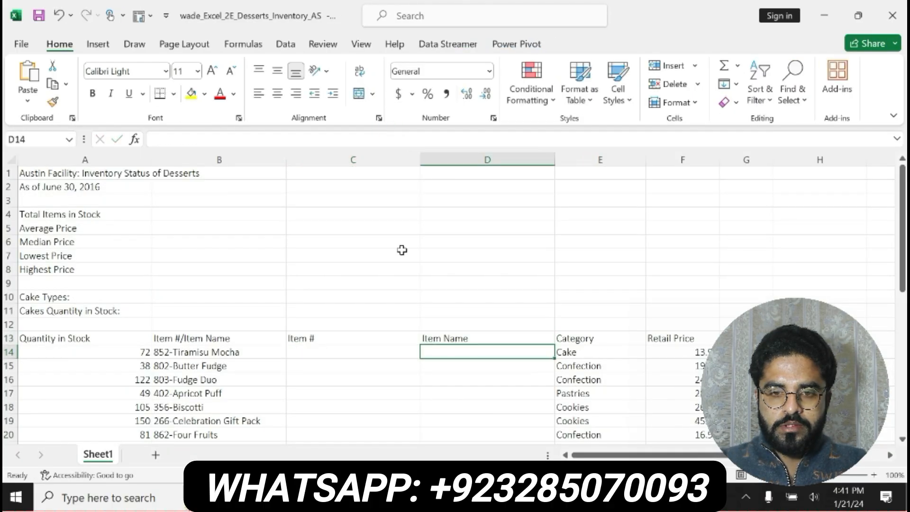
Recheck the step 2 instruction in Word on headings and deleting column B, and return to cell C14 in Excel.
key(alt+Tab)
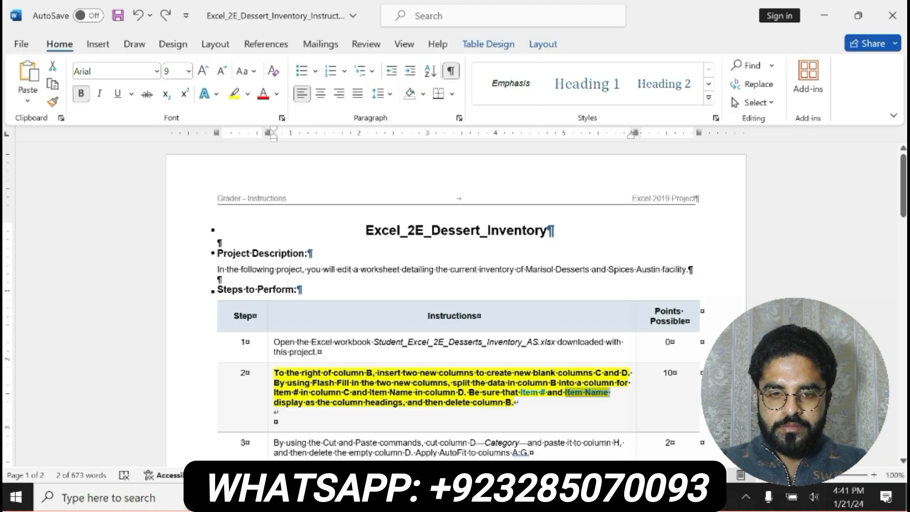
key(alt+Tab)
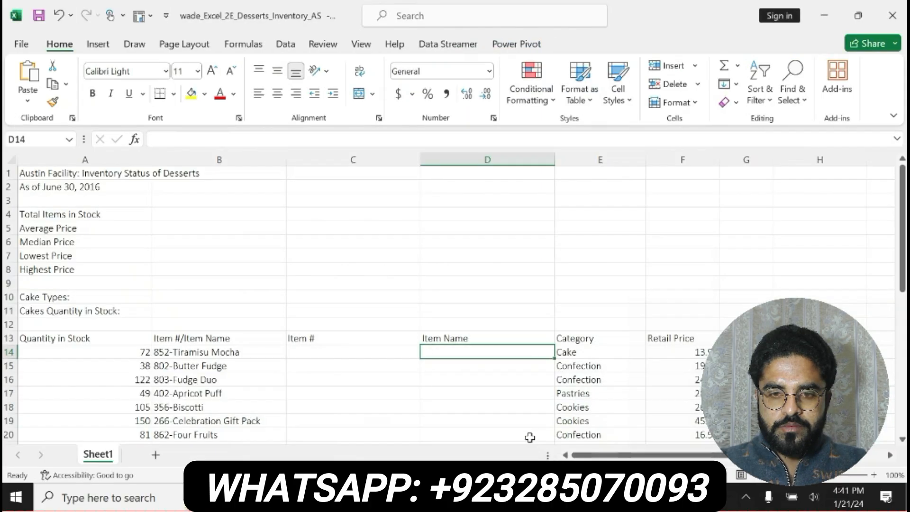
click(319, 351)
key(alt+Tab)
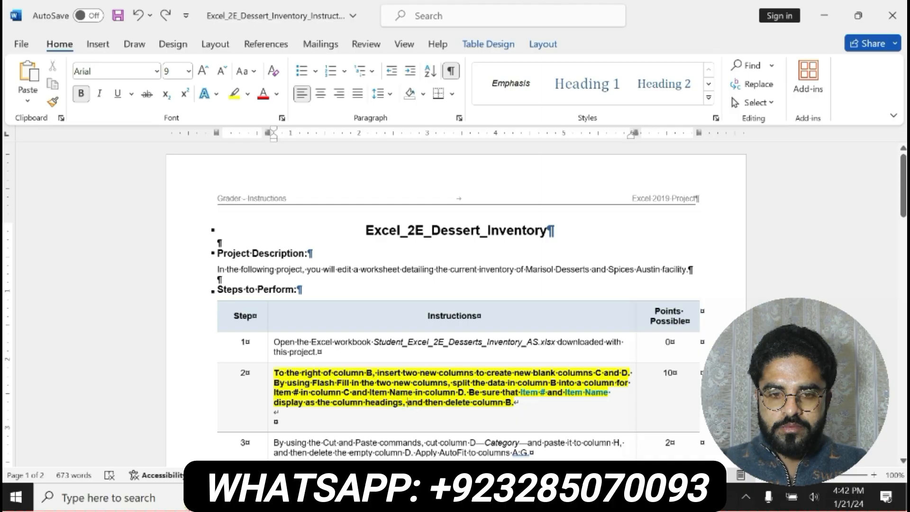
drag(275, 403, 515, 403)
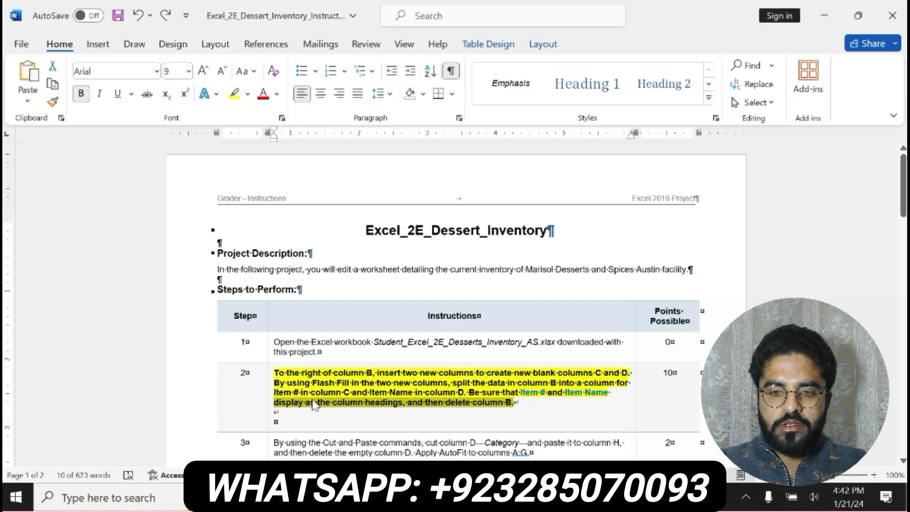
key(alt+Tab)
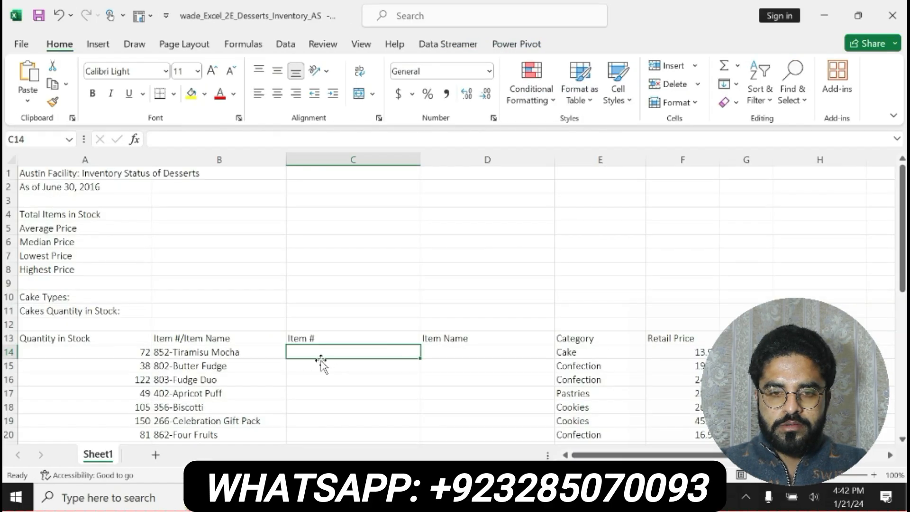
Enter 852 in cell C14 and use Flash Fill to complete the Item # column.
text(852)
key(Return)
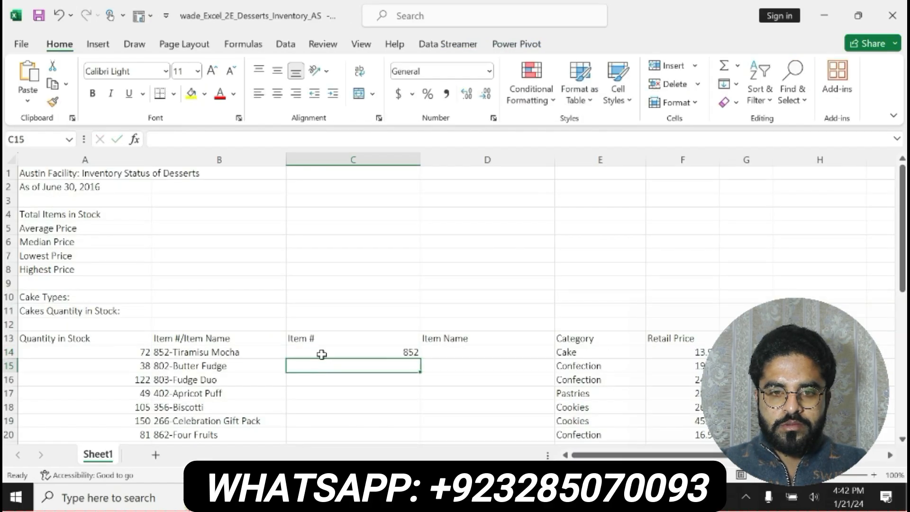
click(321, 353)
click(730, 83)
click(756, 250)
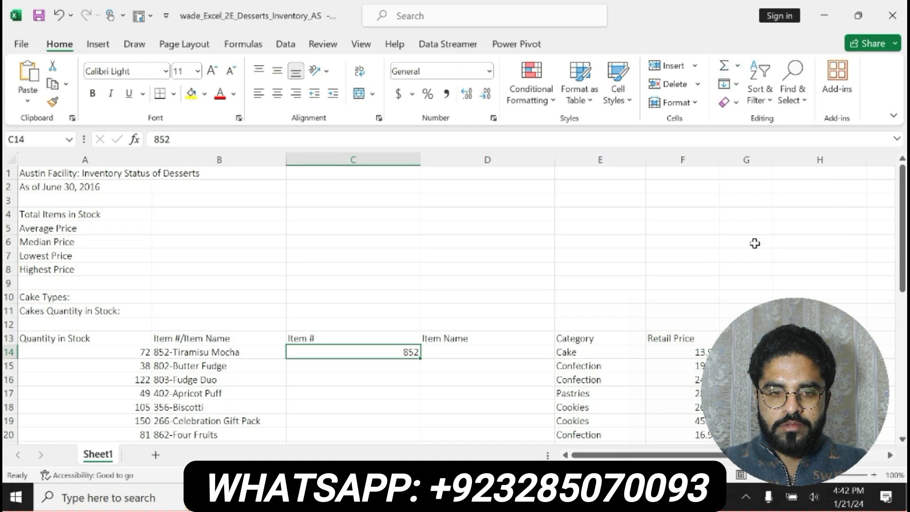
Copy the text "Tiramisu Mocha" out of cell B14 and enter it in cell D14 under Item Name.
click(470, 357)
click(228, 338)
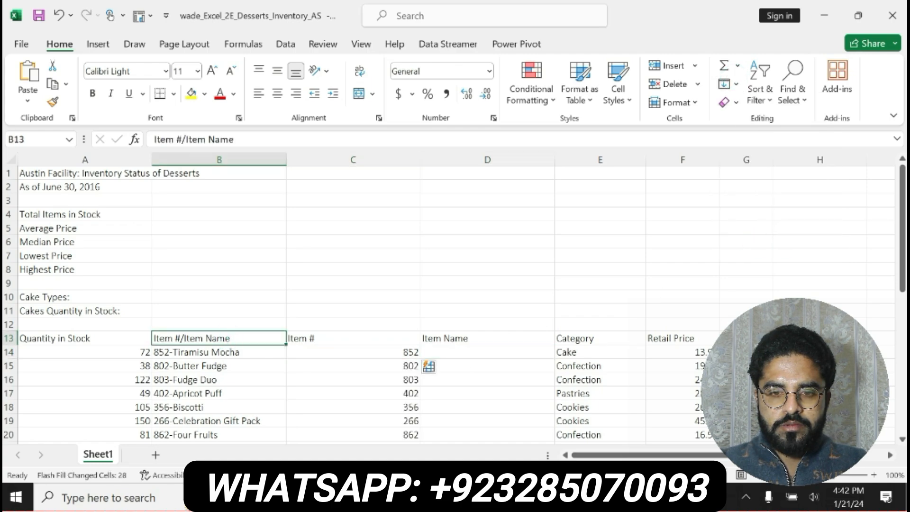
click(208, 353)
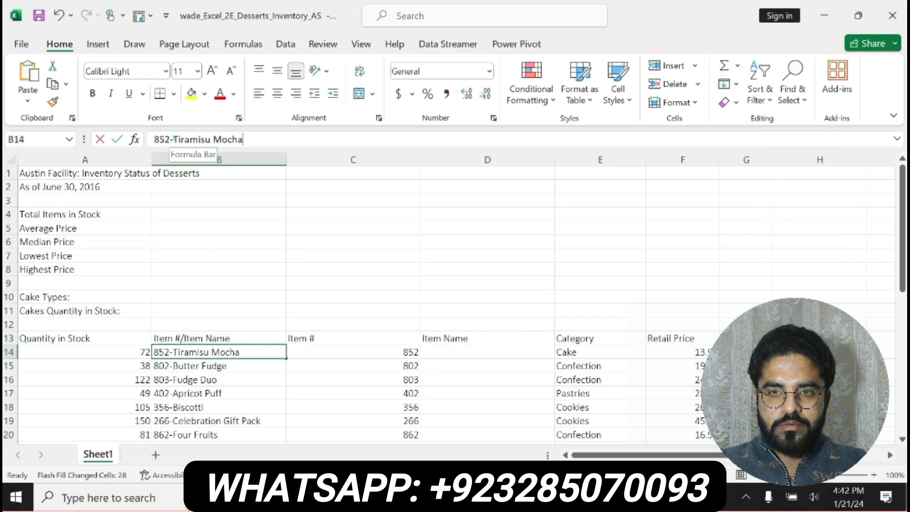
drag(172, 140, 243, 140)
click(468, 350)
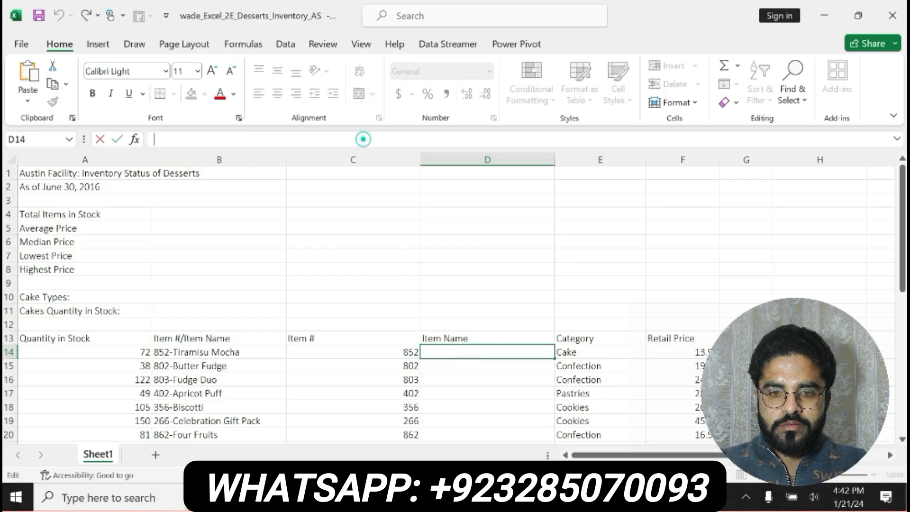
key(ctrl+v)
key(Return)
Use Flash Fill from cell D14 to complete the Item Name column.
click(450, 352)
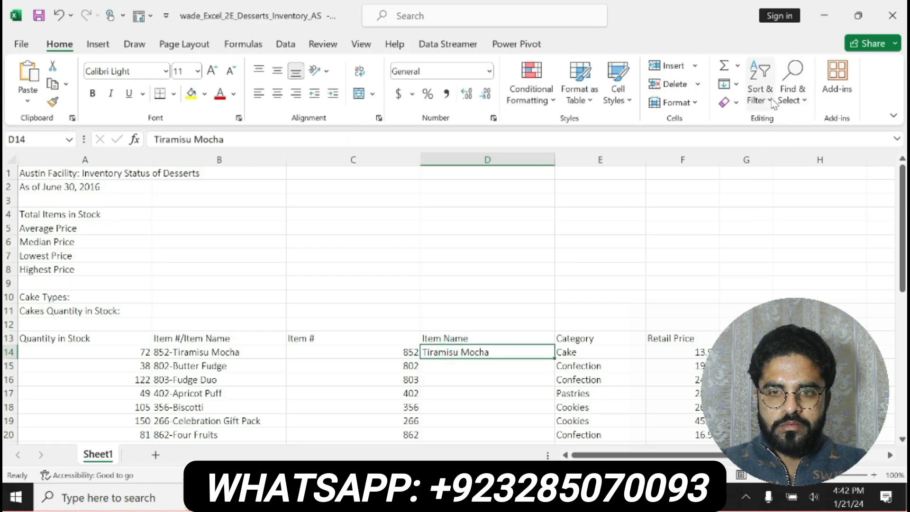
click(730, 84)
click(758, 250)
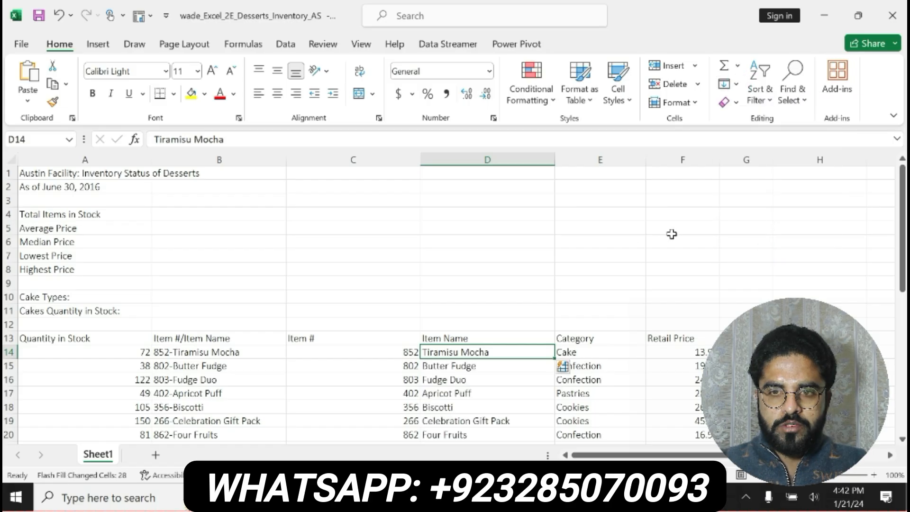
Switch to Word and undo the bold and highlight formatting on the step 2 instruction.
key(alt+Tab)
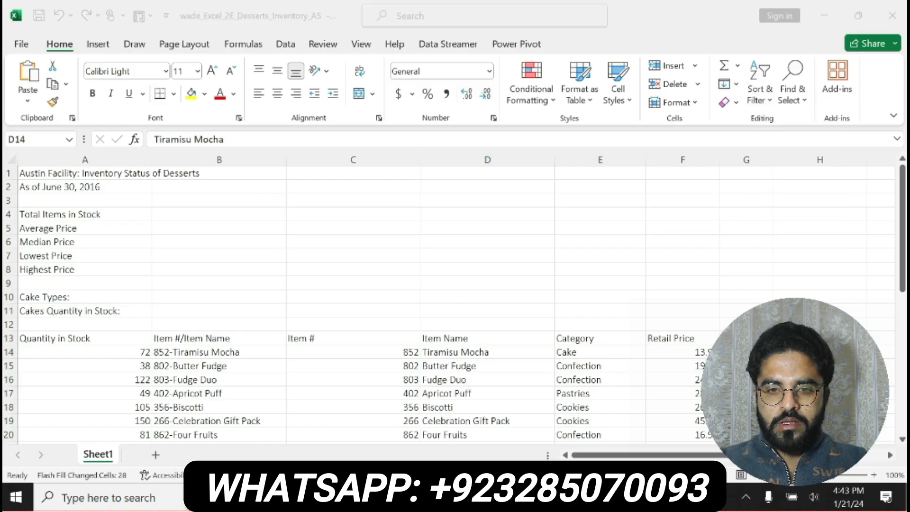
key(ctrl+z)
key(ctrl+z)
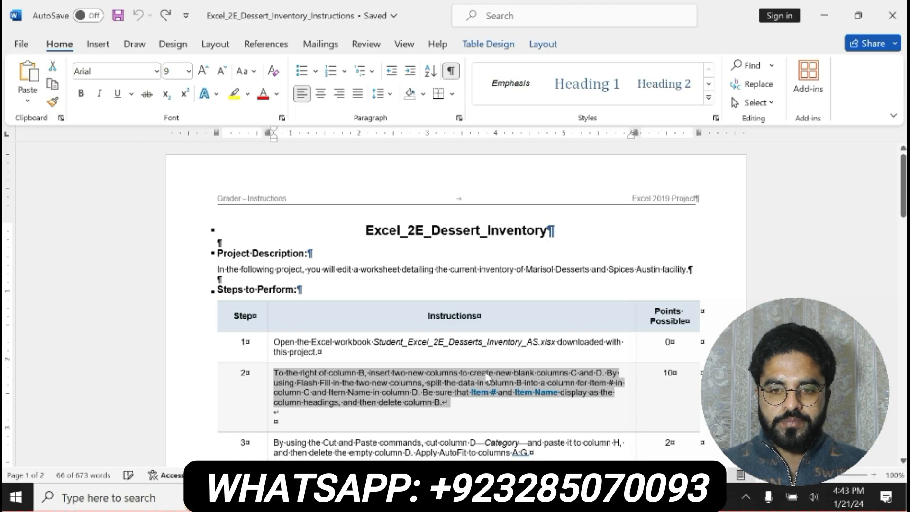
Return to Excel and delete column B, which holds the combined Item #/Item Name data.
key(alt+Tab)
click(252, 159)
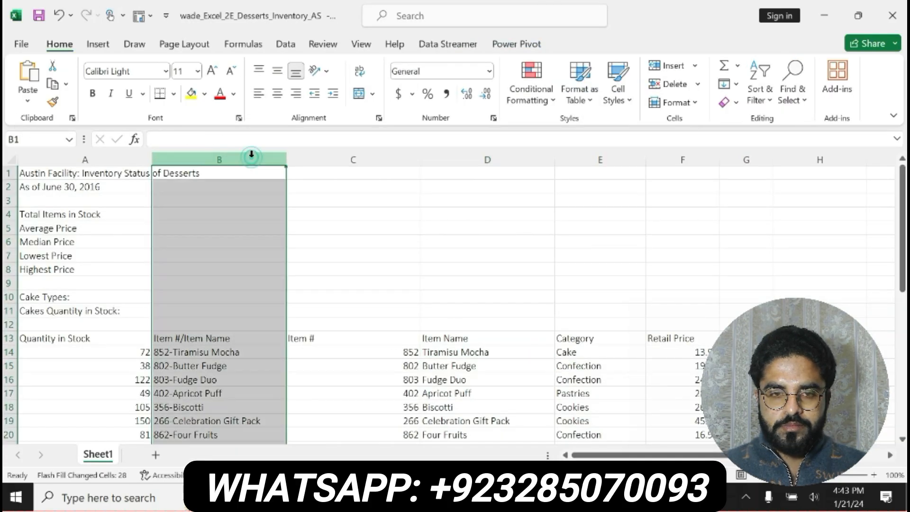
right_click(252, 160)
click(290, 320)
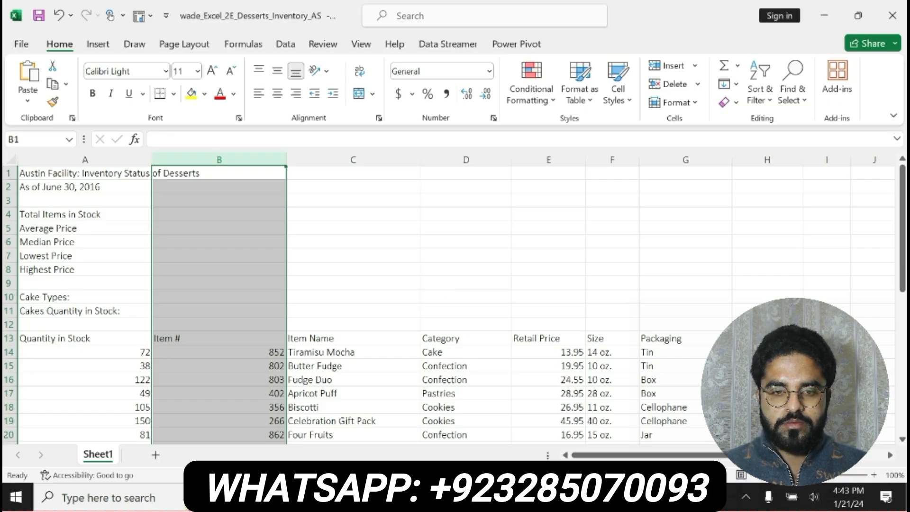
In Word, bold and yellow-highlight the step 3 instruction on moving the Category column, and read it through.
key(alt+Tab)
drag(274, 442, 594, 453)
click(517, 428)
click(567, 429)
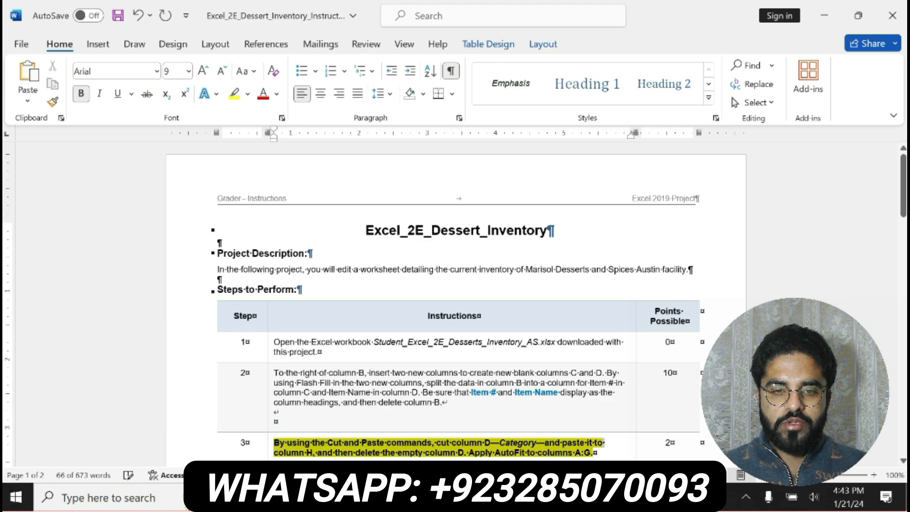
scroll(358, 407, down, 2)
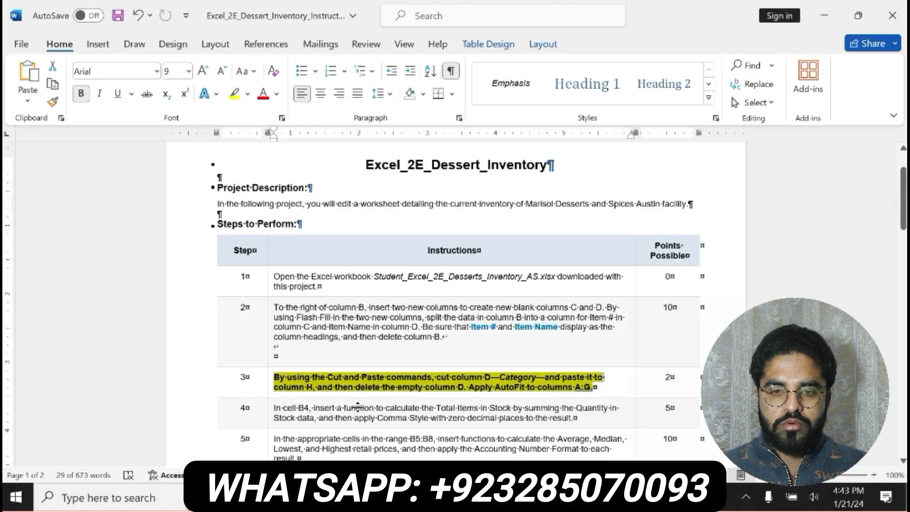
click(276, 378)
drag(275, 378, 595, 388)
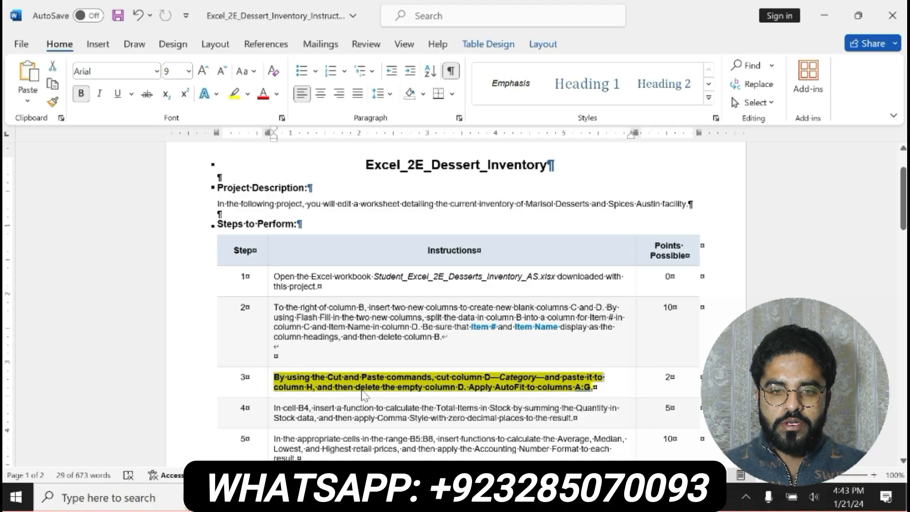
Switch to Excel, cut the Category column D and paste it into column H.
key(alt+Tab)
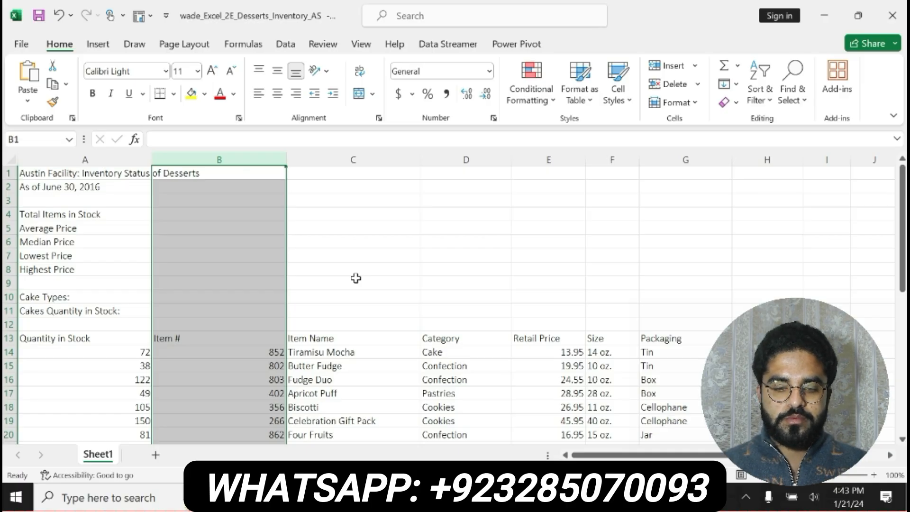
right_click(459, 159)
click(492, 193)
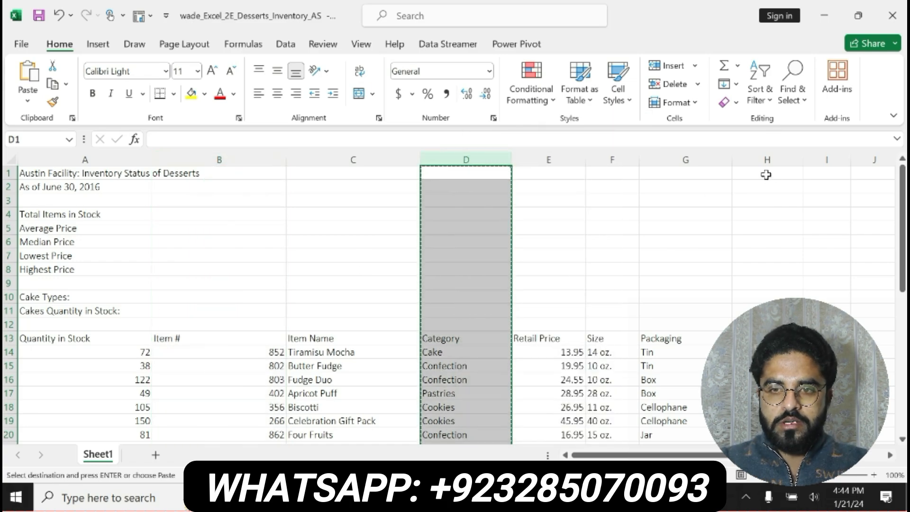
click(764, 159)
key(ctrl+v)
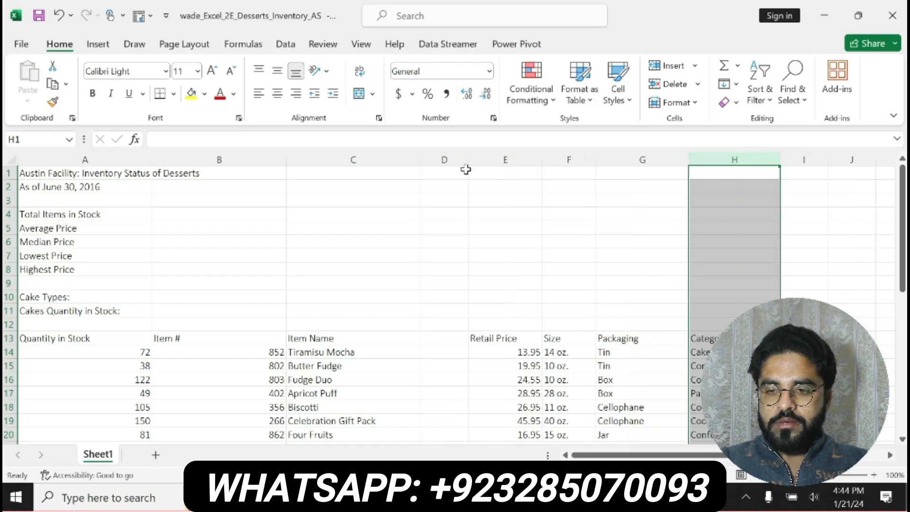
Recheck the rest of the step 3 instruction in Word and delete the empty column D in Excel.
key(alt+Tab)
click(486, 388)
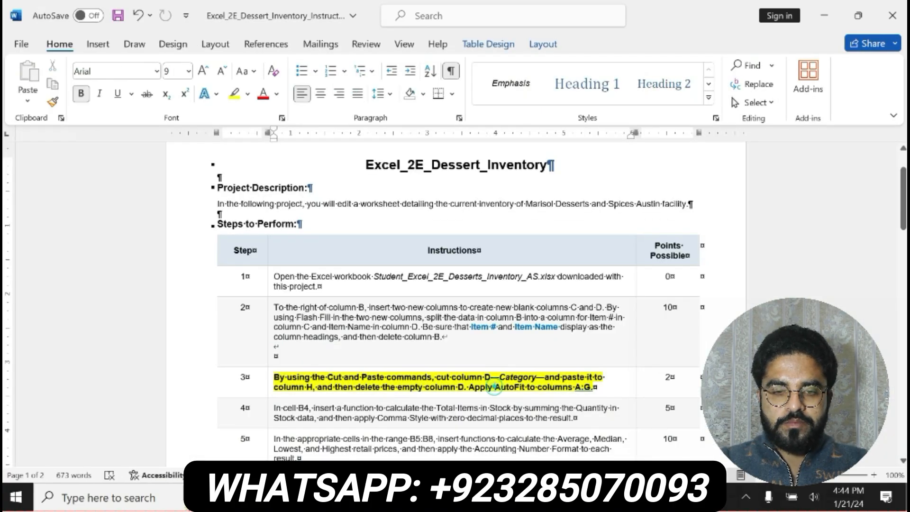
drag(319, 388, 593, 389)
key(alt+Tab)
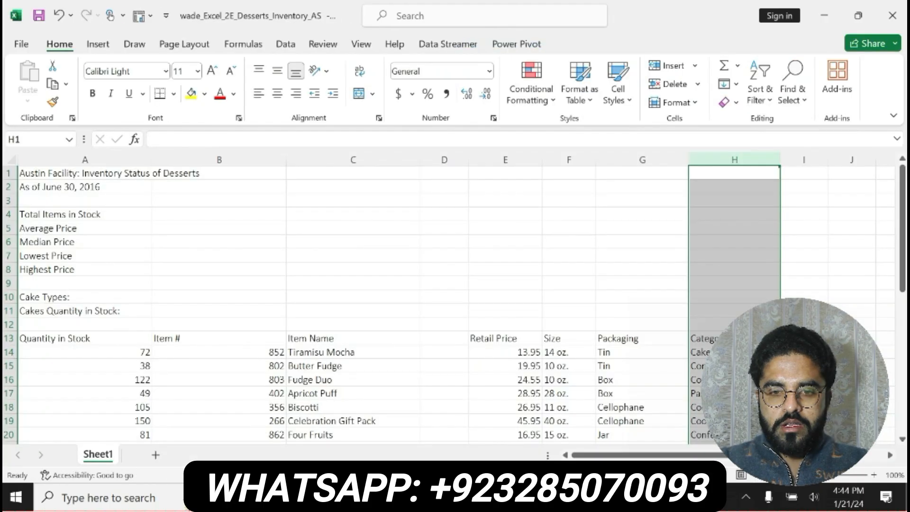
right_click(444, 159)
click(477, 314)
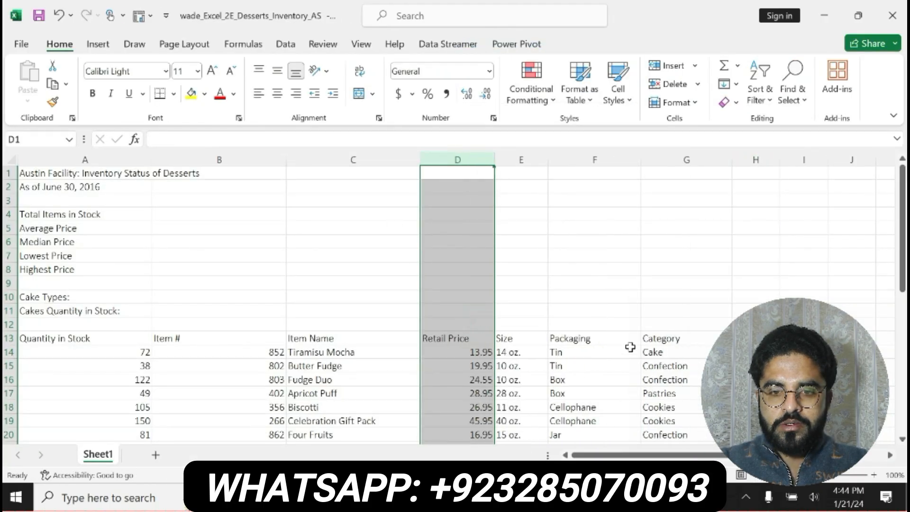
Recheck step 3 in Word, and apply AutoFit Column Width to columns A:G of the worksheet.
key(alt+Tab)
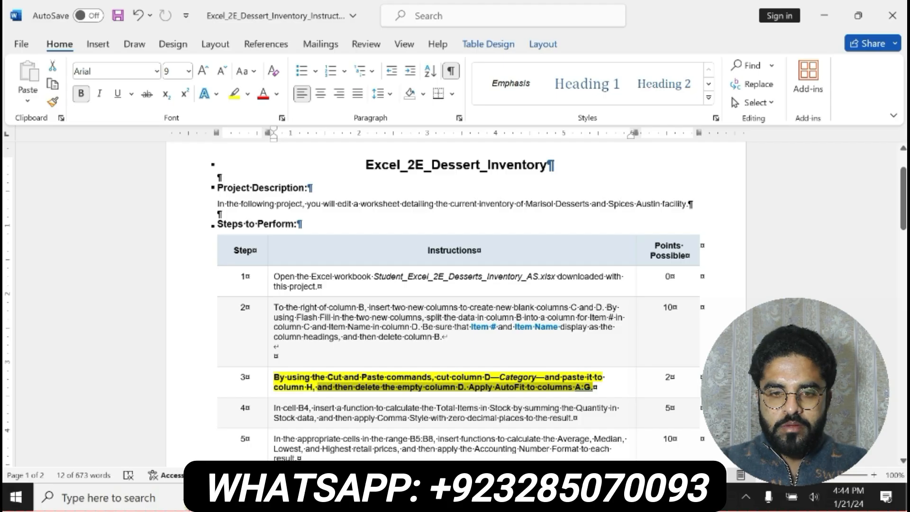
key(alt+Tab)
drag(119, 164, 657, 175)
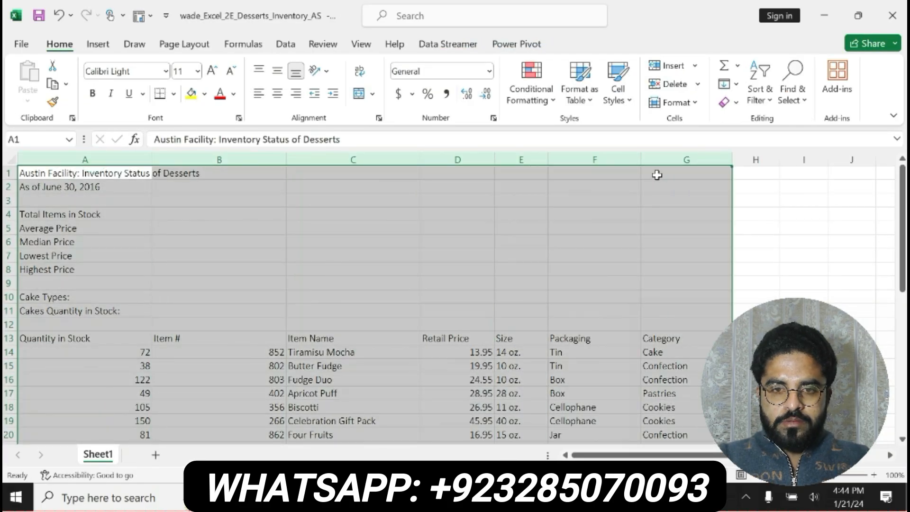
click(678, 103)
click(724, 193)
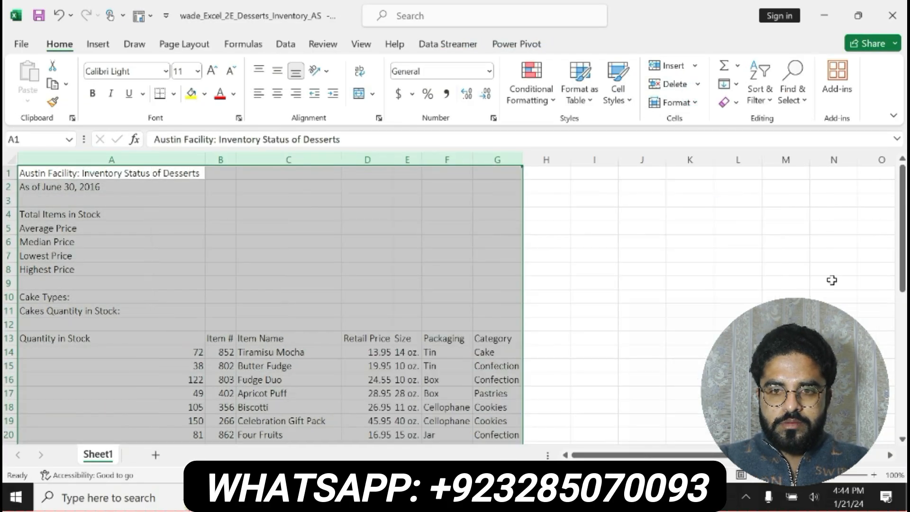
In Word, undo the step 3 formatting, and bold and yellow-highlight the step 4 instruction on calculating Total Items in Stock.
key(alt+Tab)
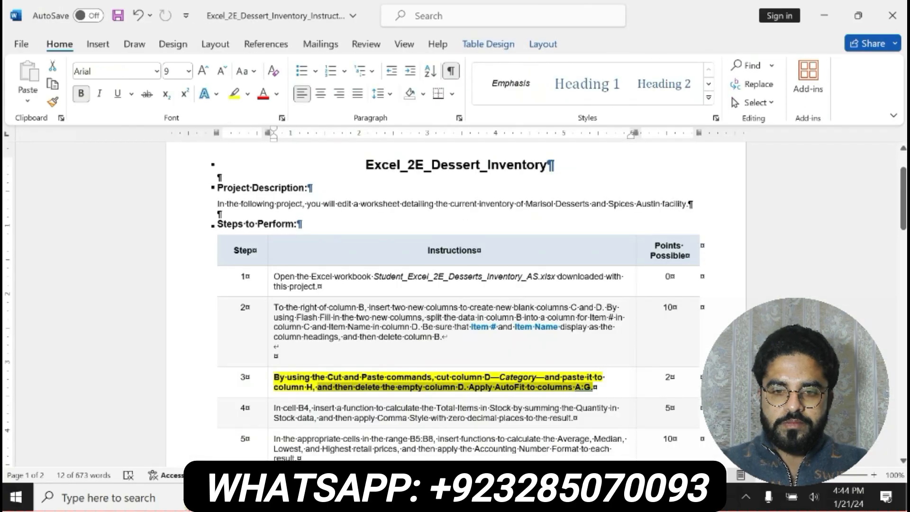
drag(275, 408, 559, 414)
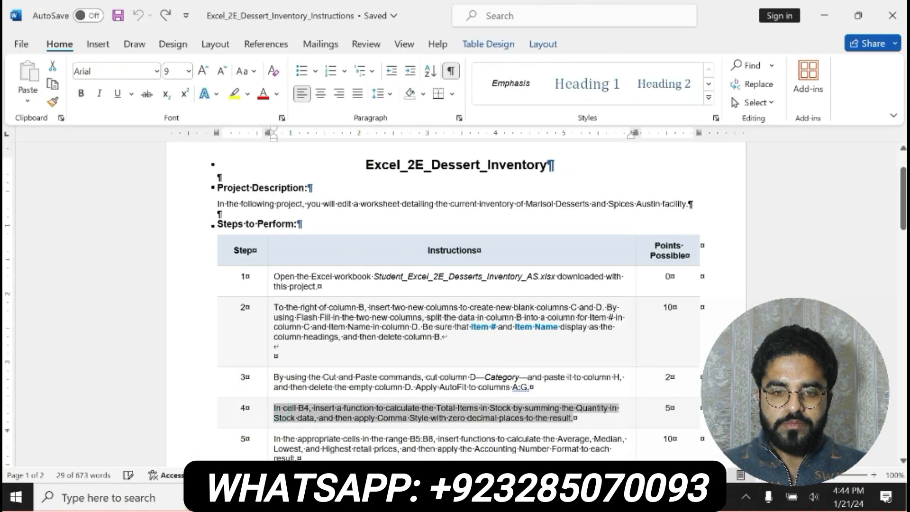
key(ctrl+b)
click(566, 398)
drag(275, 408, 593, 422)
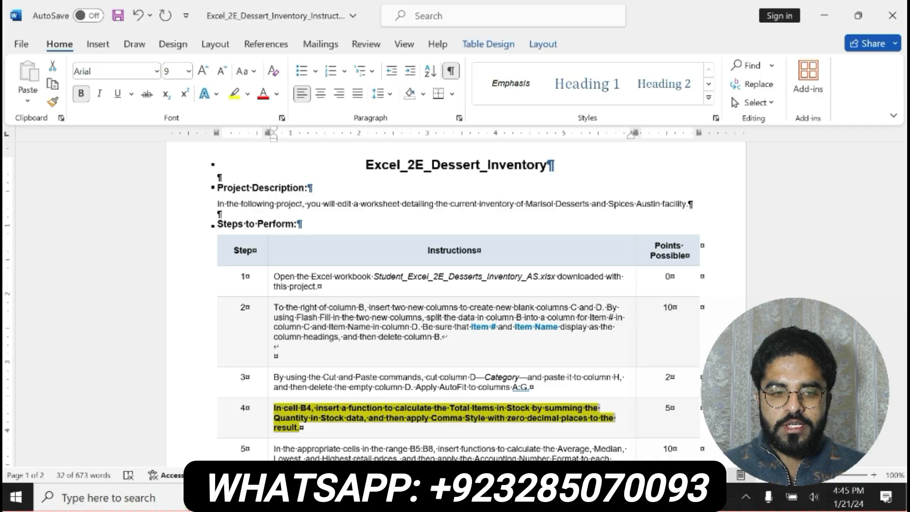
Switch to Excel and enter a SUM function over the Quantity in Stock range A14:A42 in cell B4.
key(alt+Tab)
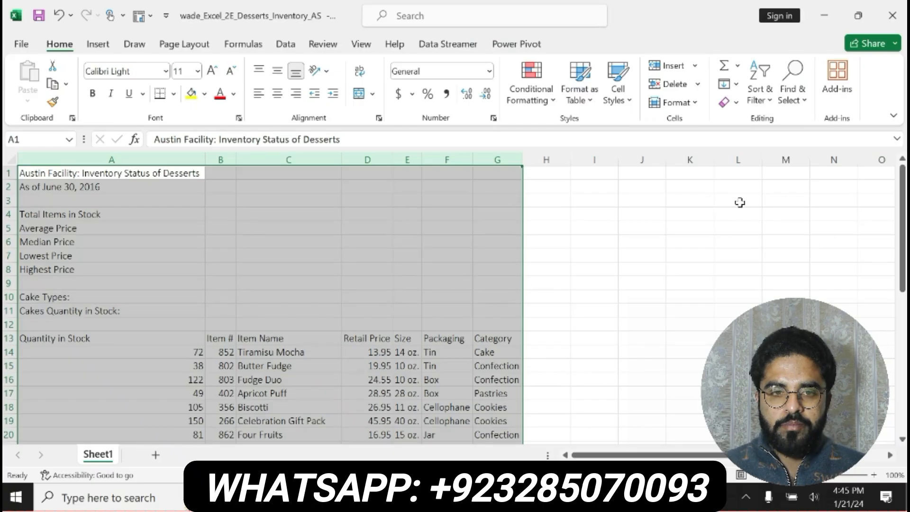
click(220, 211)
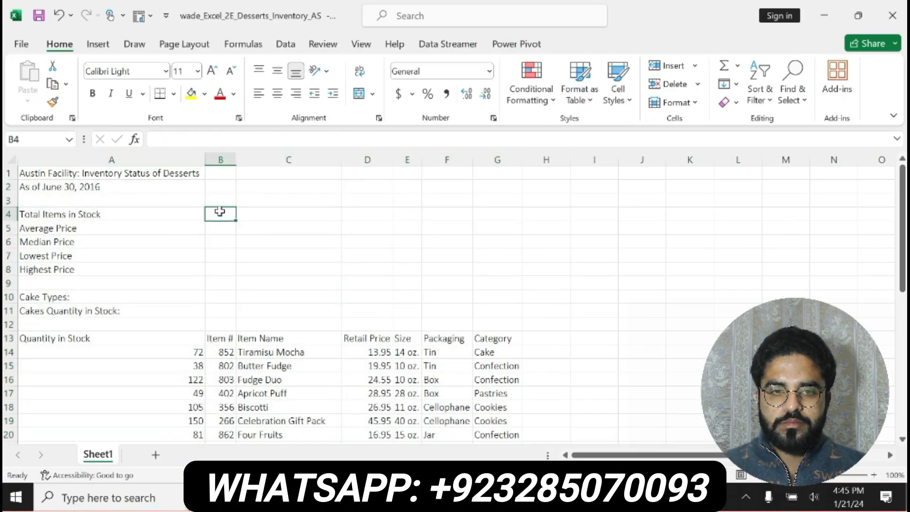
text(=SUM)
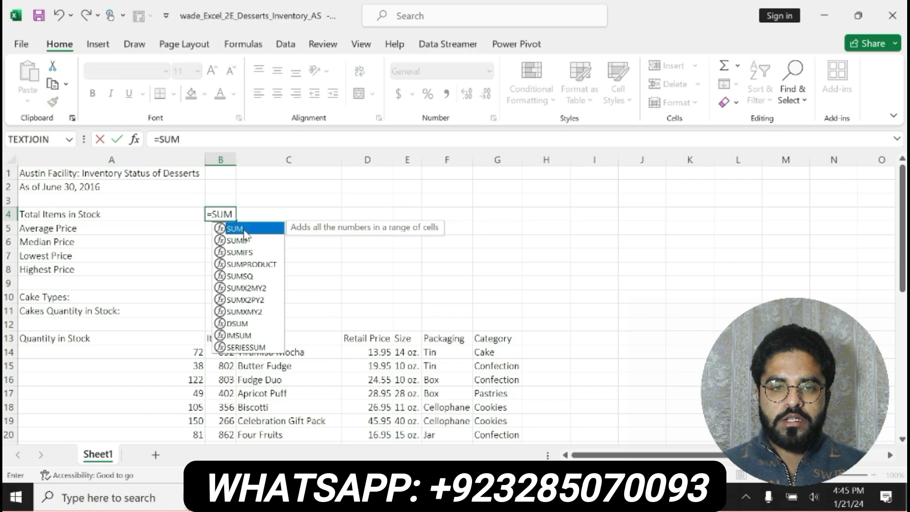
double_click(244, 230)
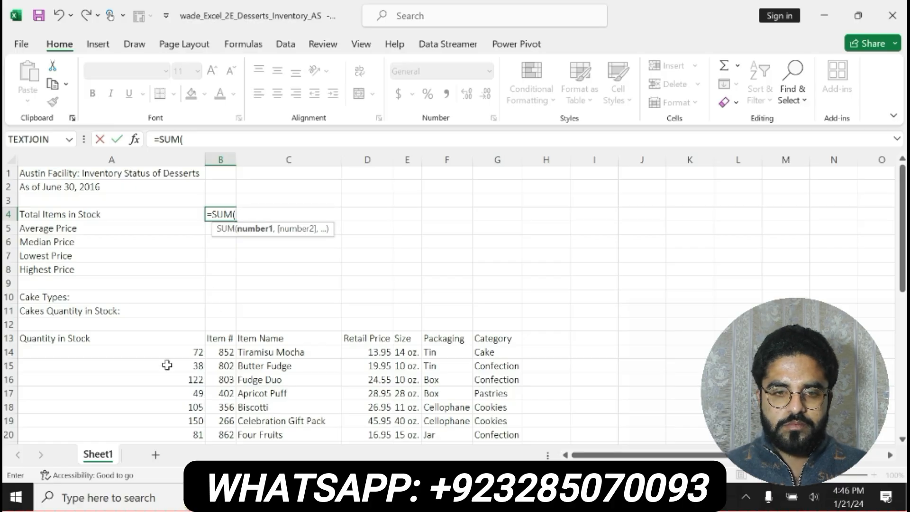
drag(161, 353, 153, 420)
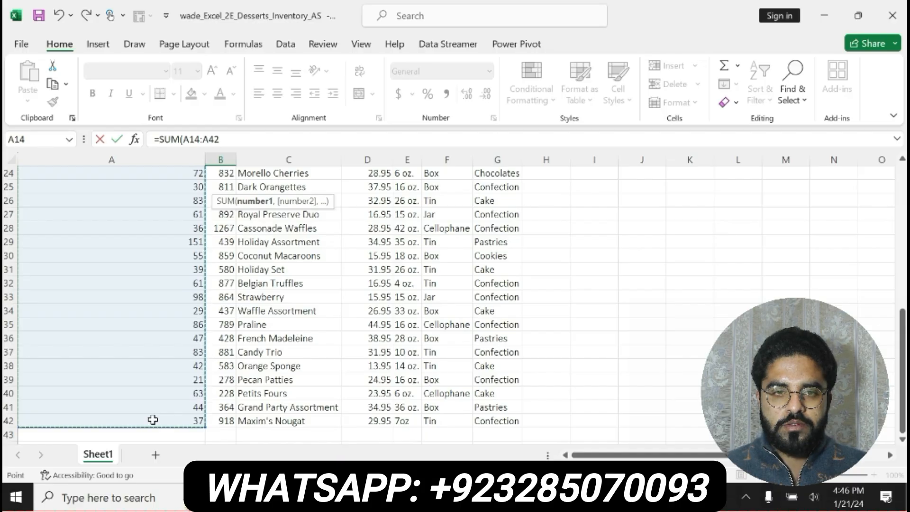
key(Return)
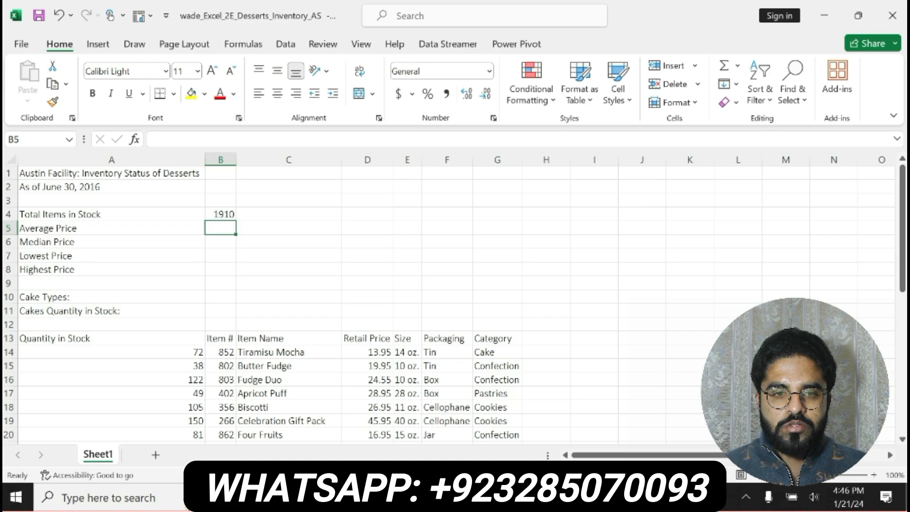
Recheck step 4 in Word, undo its formatting, and bold and yellow-highlight the step 5 instruction instead.
key(alt+Tab)
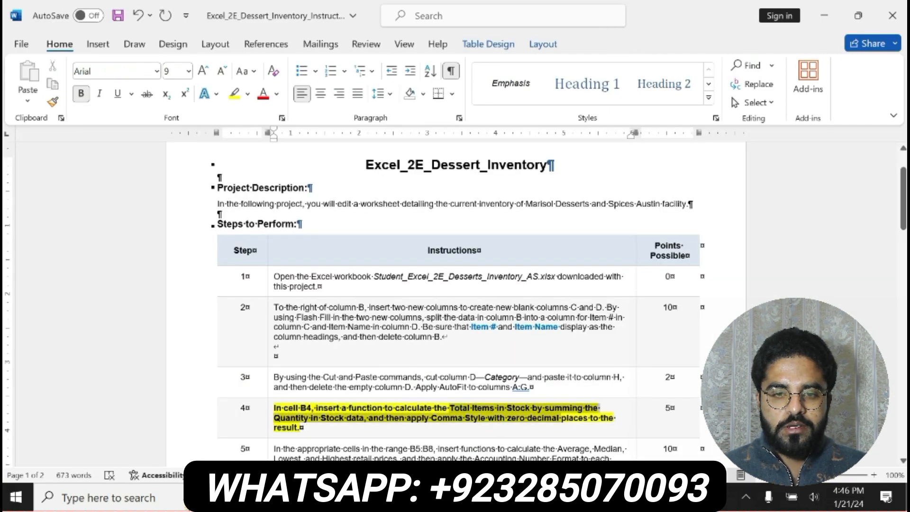
click(539, 415)
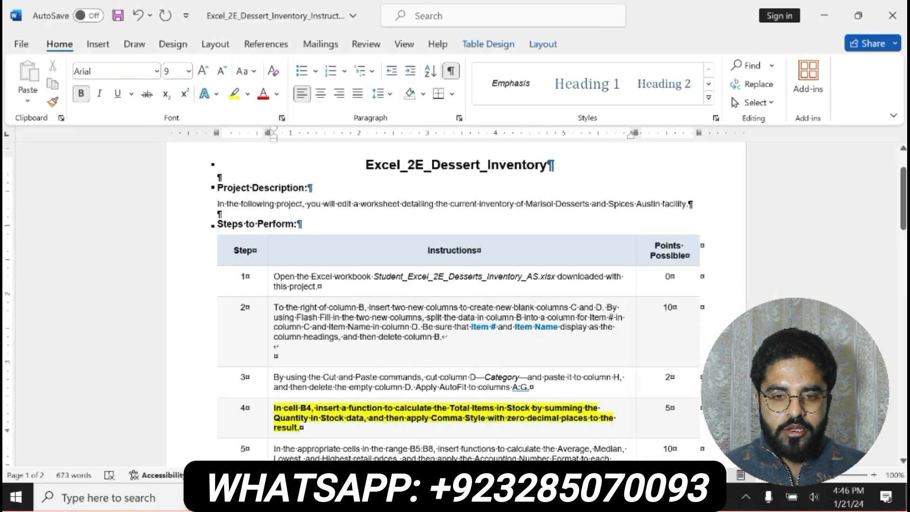
drag(450, 409, 418, 424)
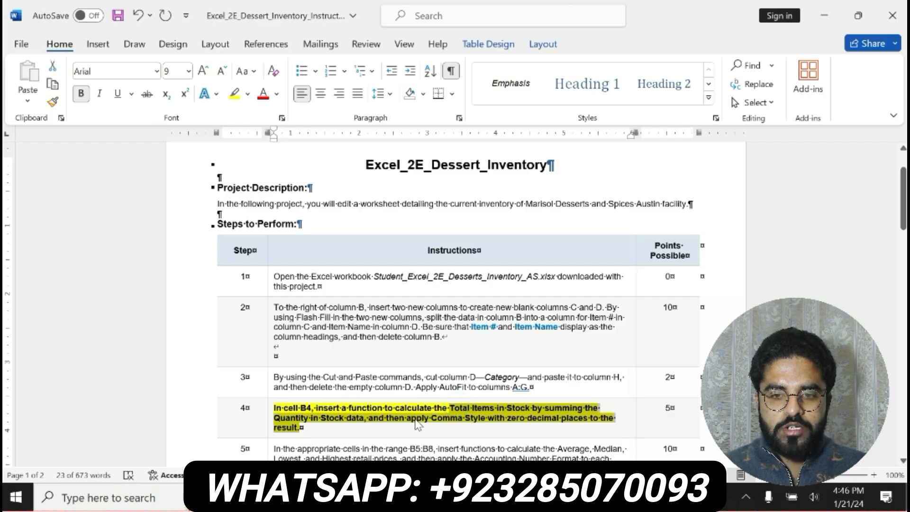
key(ctrl+z)
key(ctrl+z)
key(ctrl+z)
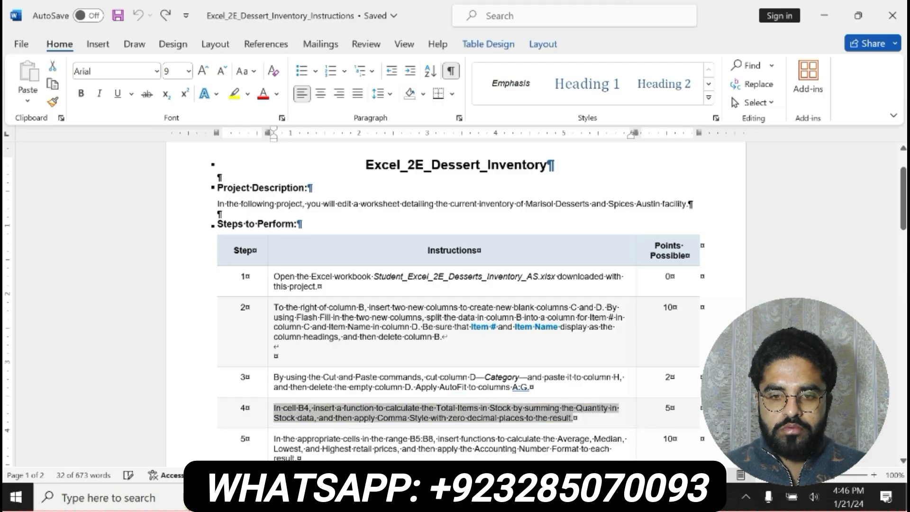
click(316, 437)
click(360, 439)
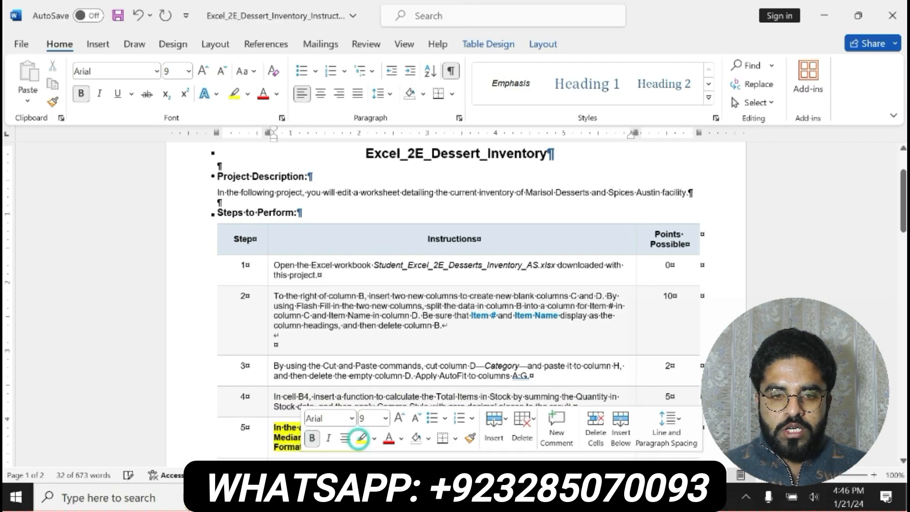
Undo the highlight that also covers step 6, and bold and yellow-highlight only the step 5 instruction on price statistics.
drag(905, 243, 905, 227)
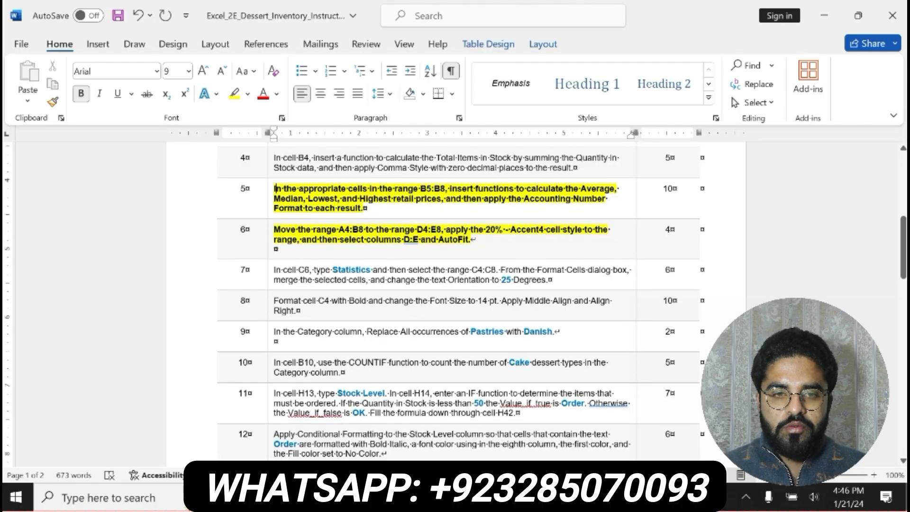
key(ctrl+z)
click(276, 188)
drag(276, 188, 364, 209)
click(378, 183)
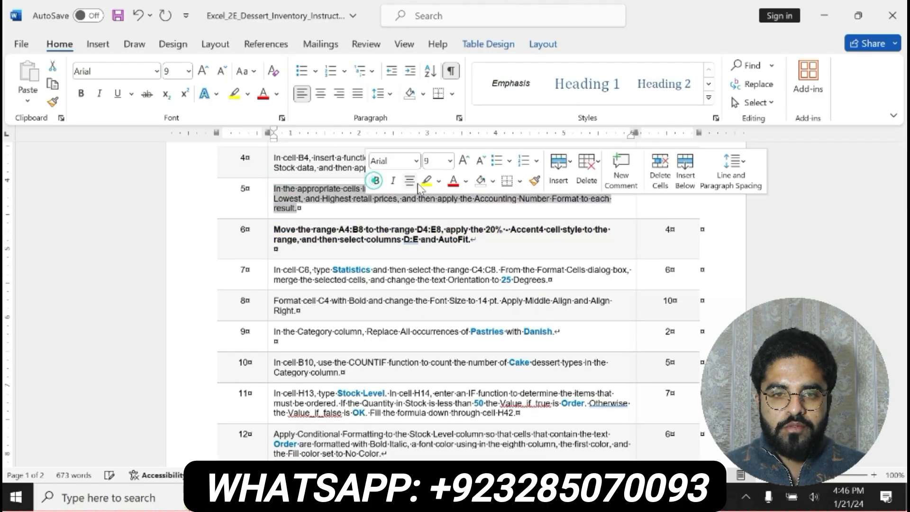
click(427, 183)
click(378, 183)
drag(274, 188, 301, 209)
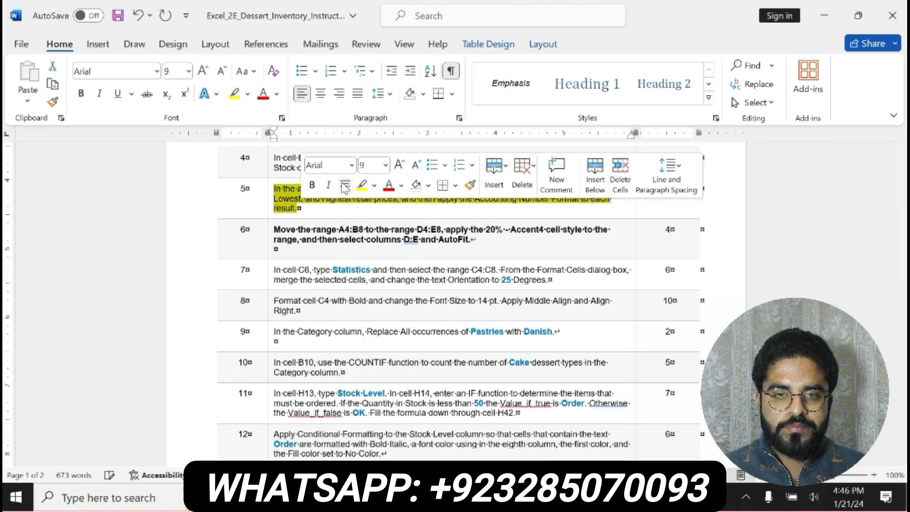
click(312, 185)
click(272, 191)
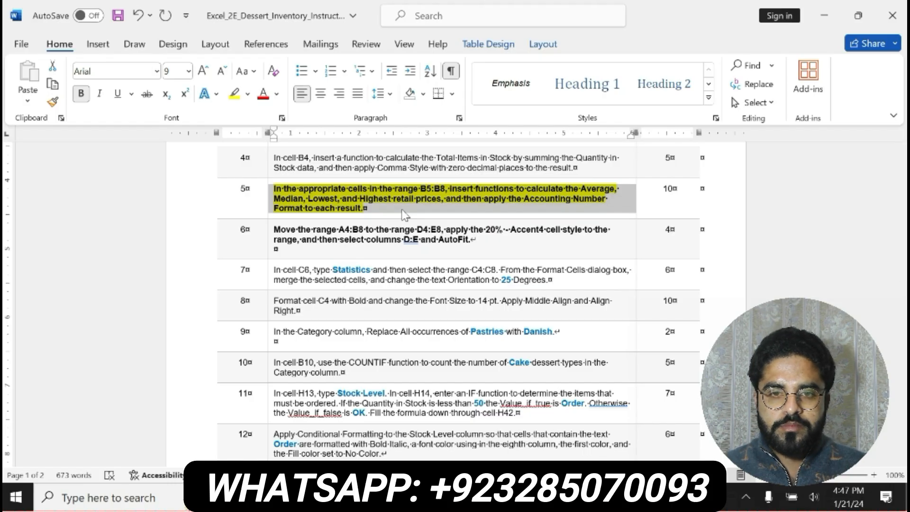
Switch to Excel and enter an AVERAGE function over the Retail Price range D14:D42 in cell B5.
key(alt+Tab)
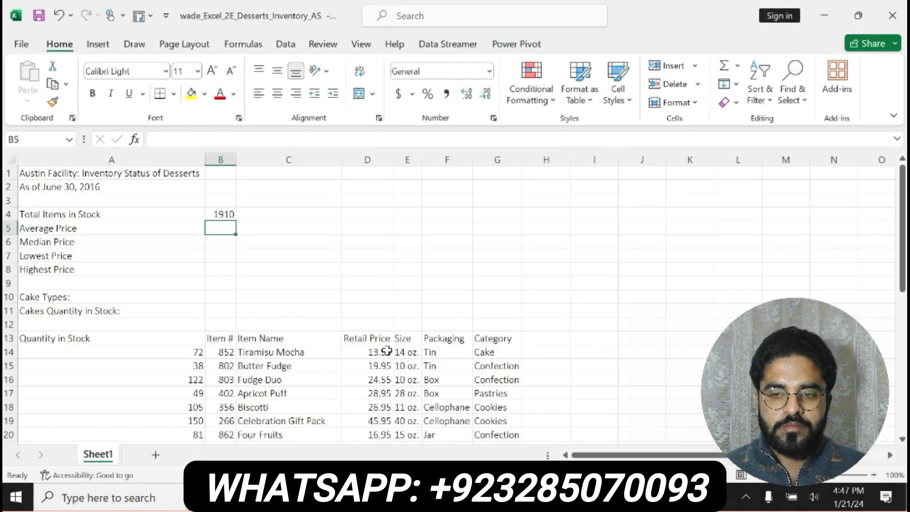
text(=AVE)
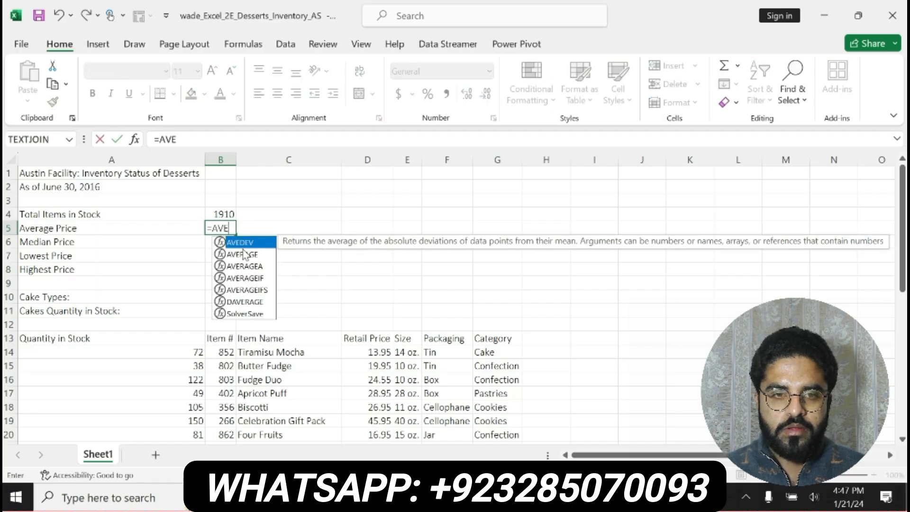
double_click(245, 254)
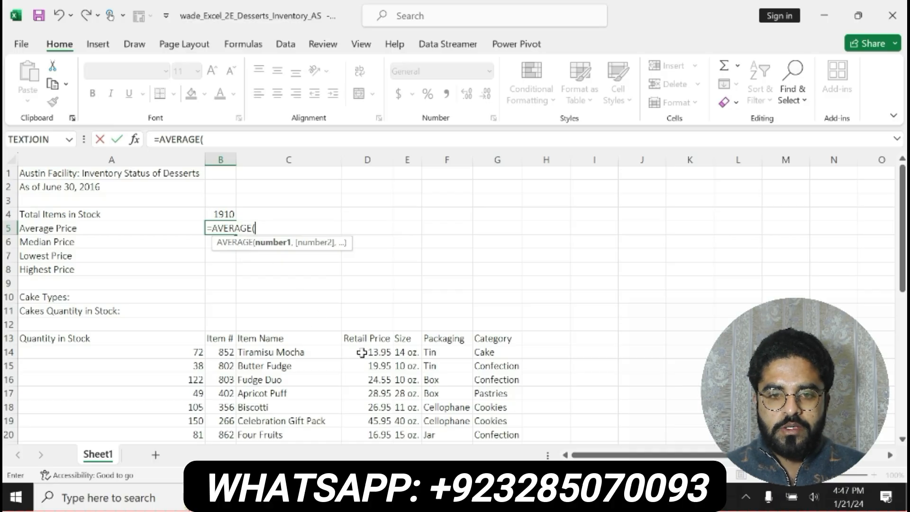
drag(362, 352, 372, 421)
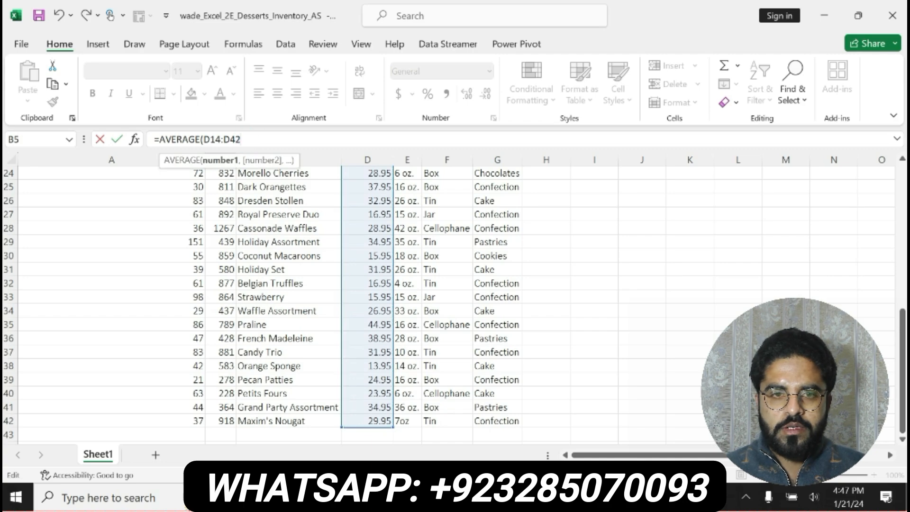
key(Return)
Enter a MEDIAN function over the Retail Price data in cell B6 for the Median Price.
drag(902, 235, 902, 224)
text(=MED)
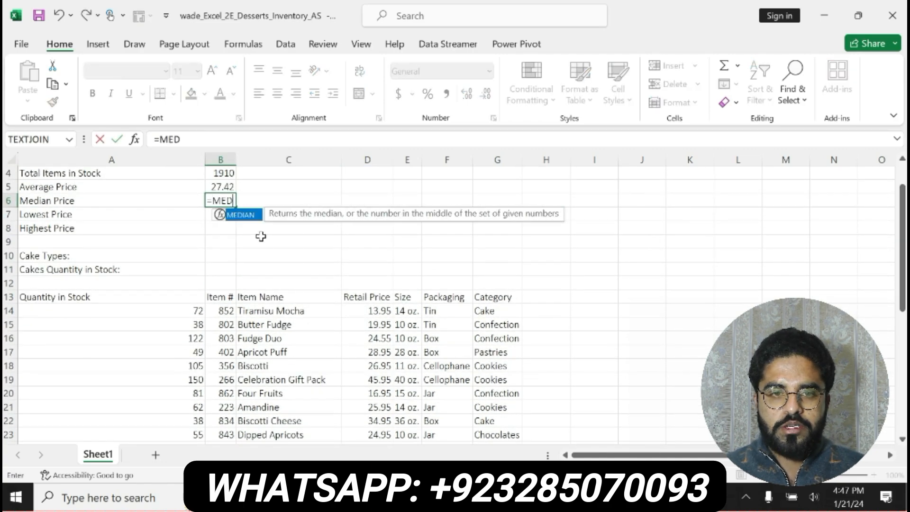
double_click(250, 216)
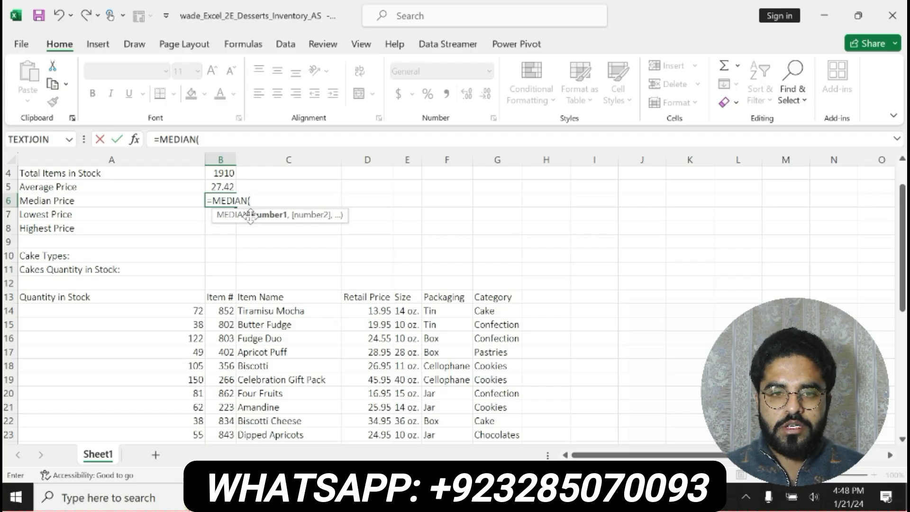
drag(353, 311, 367, 433)
key(Return)
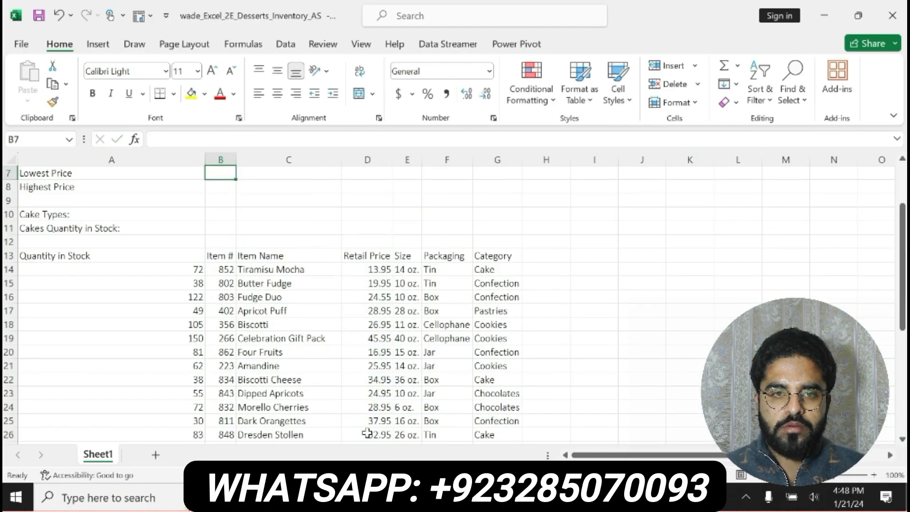
Enter a MIN function over the Retail Price range D14:D42 in cell B7 for the Lowest Price.
text(=MIN)
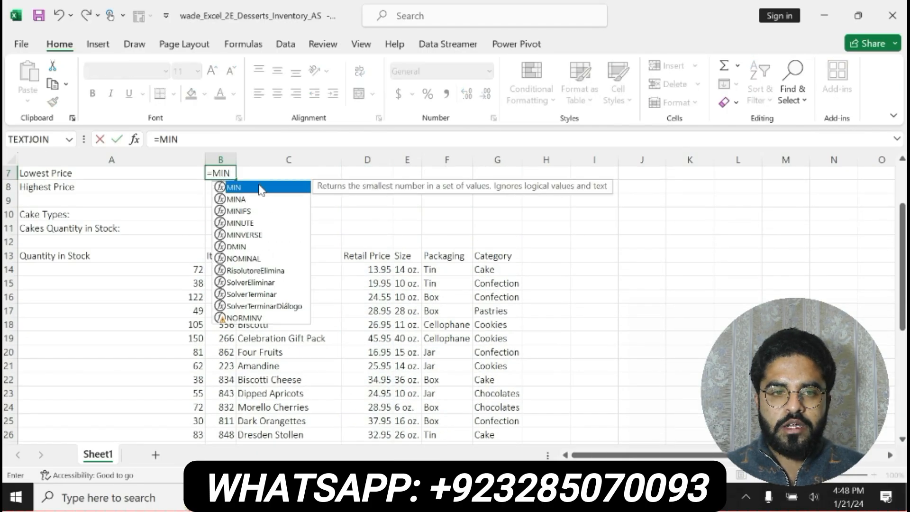
double_click(260, 186)
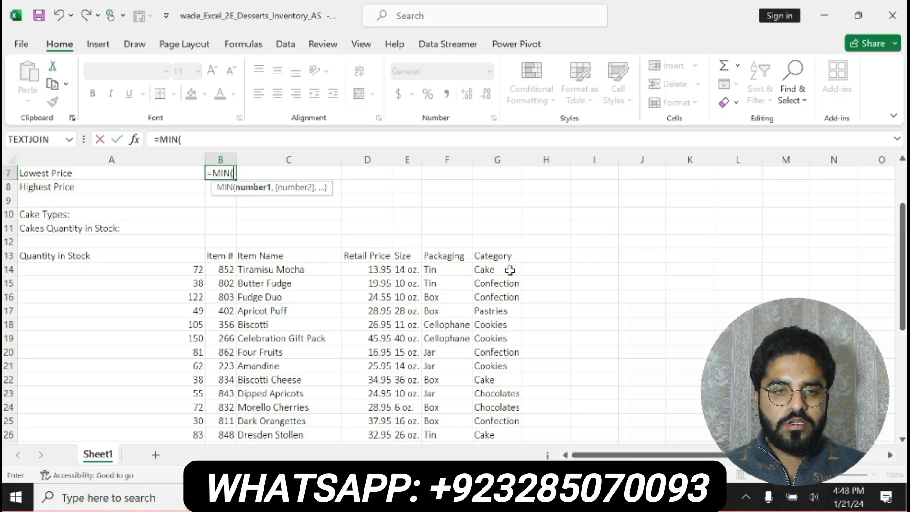
click(382, 270)
drag(375, 344, 373, 420)
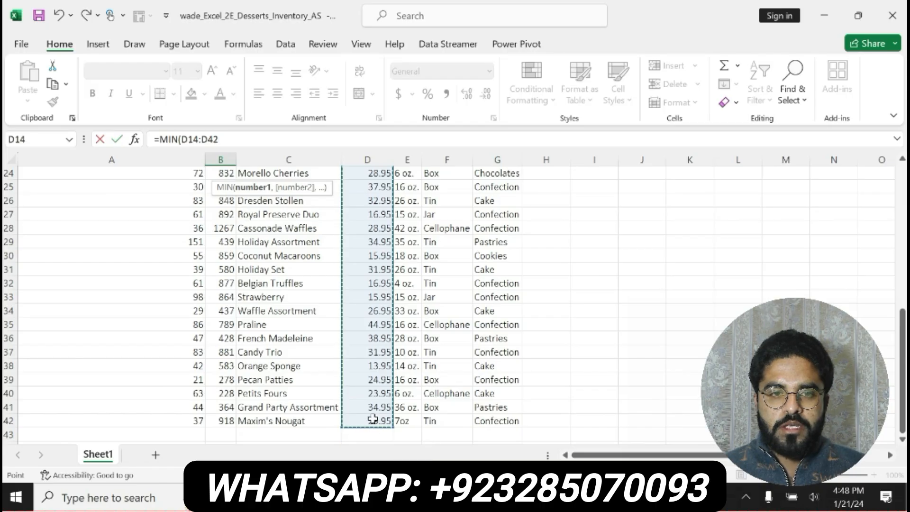
text())
key(Return)
scroll(904, 258, up, 1)
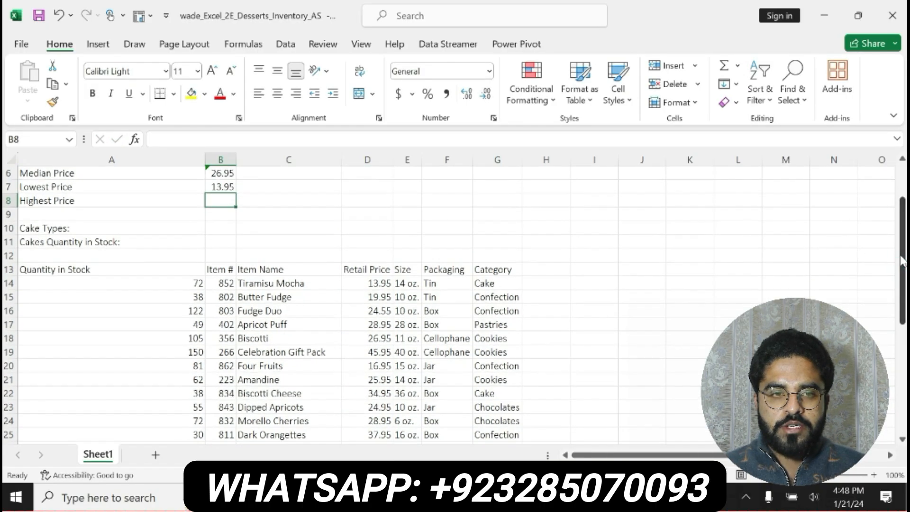
Enter a MAX function over the Retail Price range D14:D42 in cell B8 for the Highest Price.
text(=MAX)
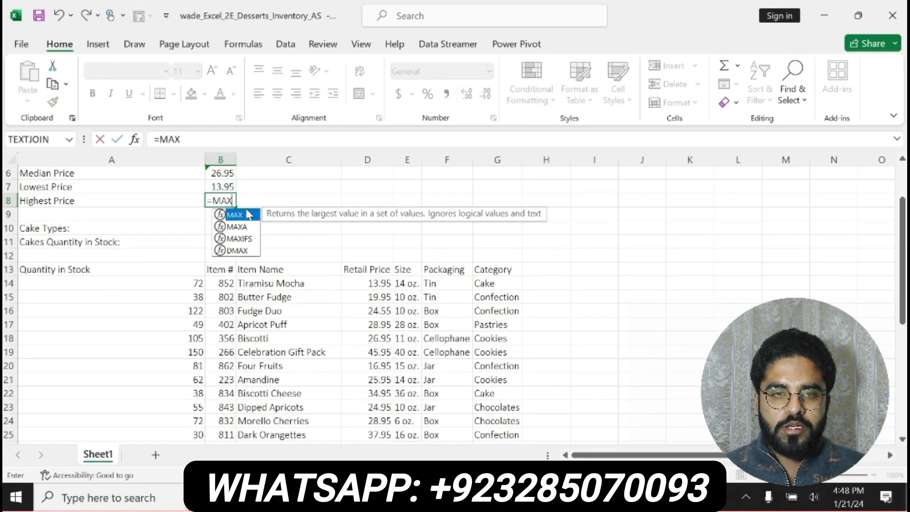
double_click(243, 213)
drag(375, 283, 372, 422)
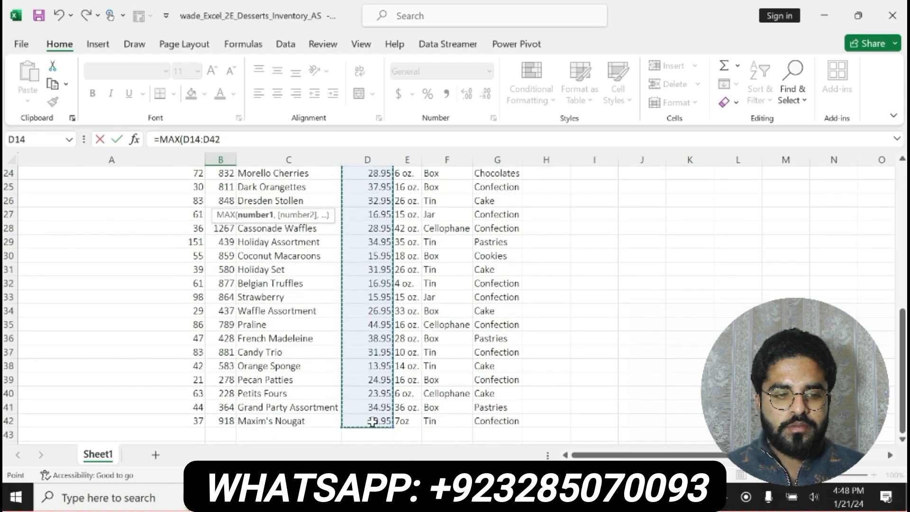
text())
key(Return)
drag(899, 230, 903, 198)
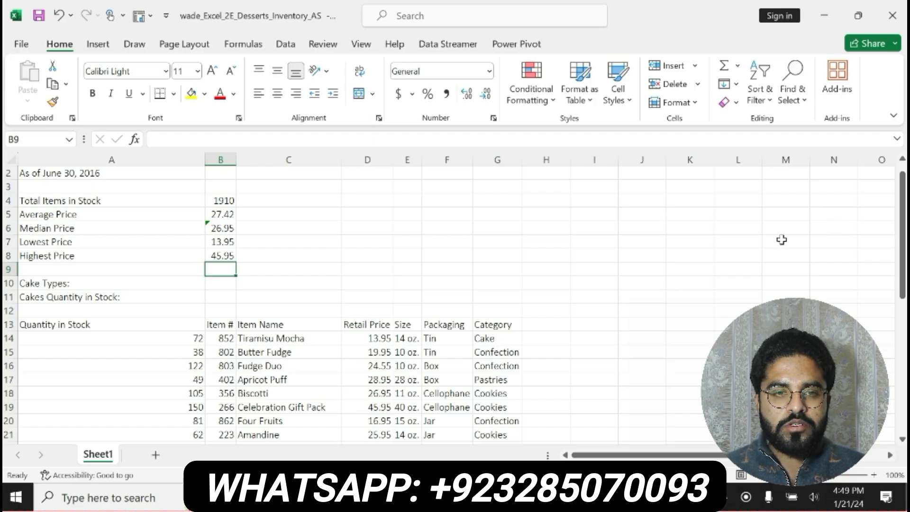
Switch to Word, undo the step 5 formatting, and yellow-highlight the bold step 6 instruction on moving the range.
key(alt+Tab)
key(ctrl+z)
key(ctrl+z)
key(ctrl+z)
key(ctrl+z)
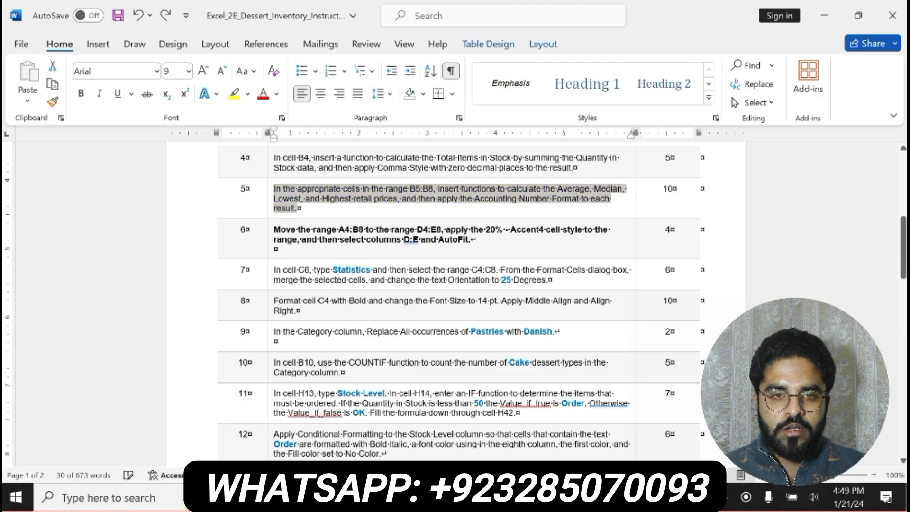
drag(274, 270, 554, 281)
click(516, 257)
click(567, 256)
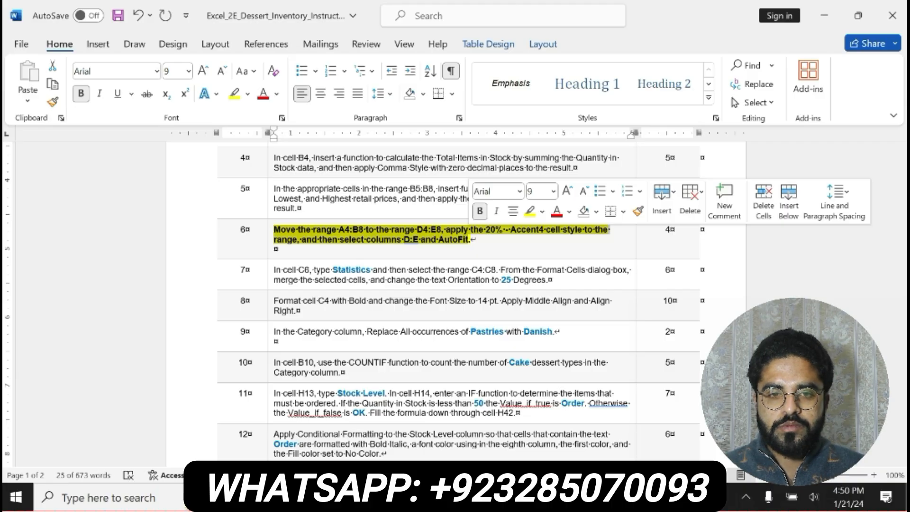
Copy the reference A4:B8 from step 6, select that range in the Excel worksheet, and move it to D4:E8.
drag(340, 231, 364, 230)
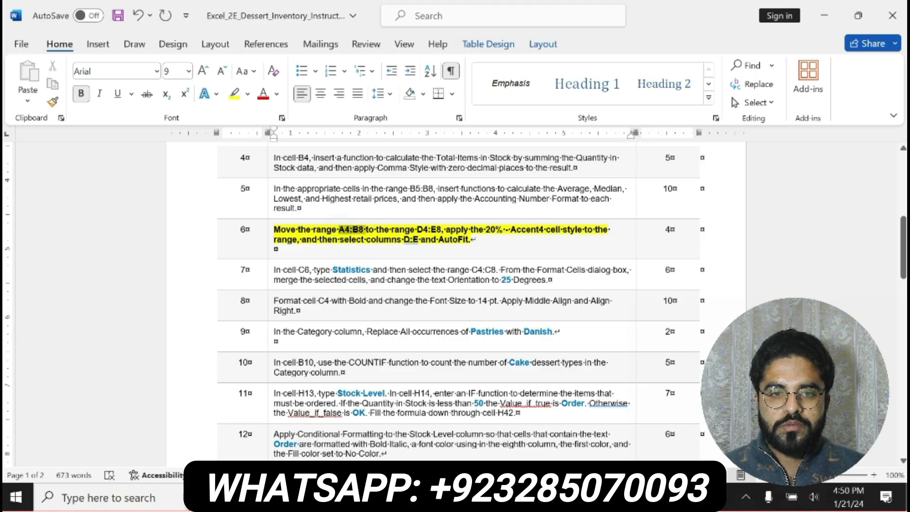
key(alt+Tab)
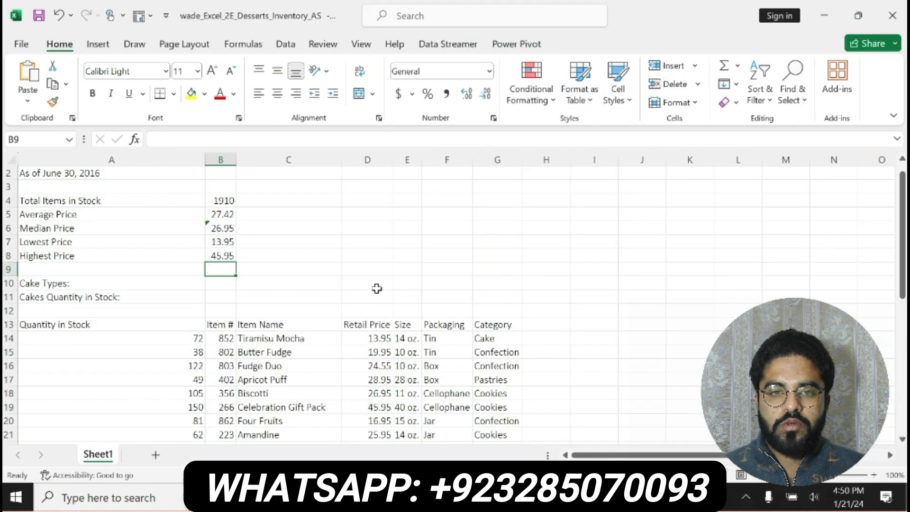
click(37, 138)
key(BackSpace)
key(ctrl+v)
key(Return)
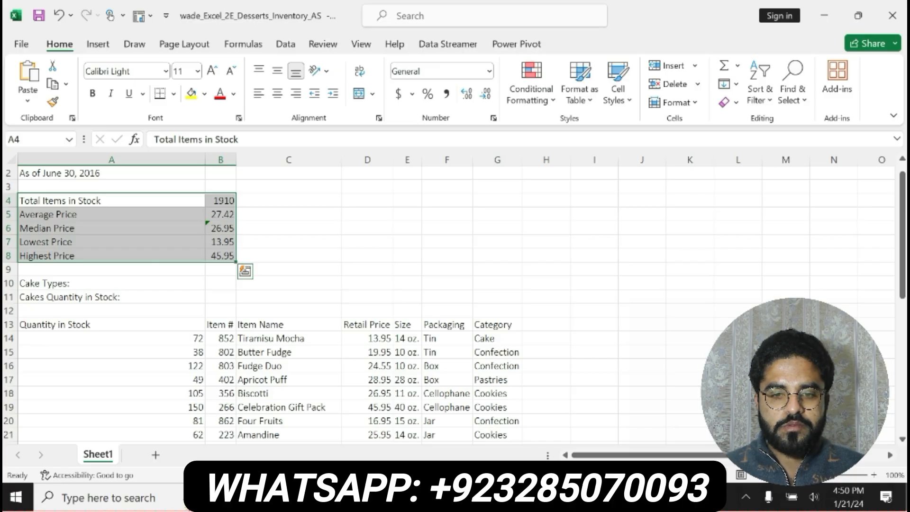
click(162, 197)
drag(274, 238, 248, 240)
drag(57, 201, 210, 258)
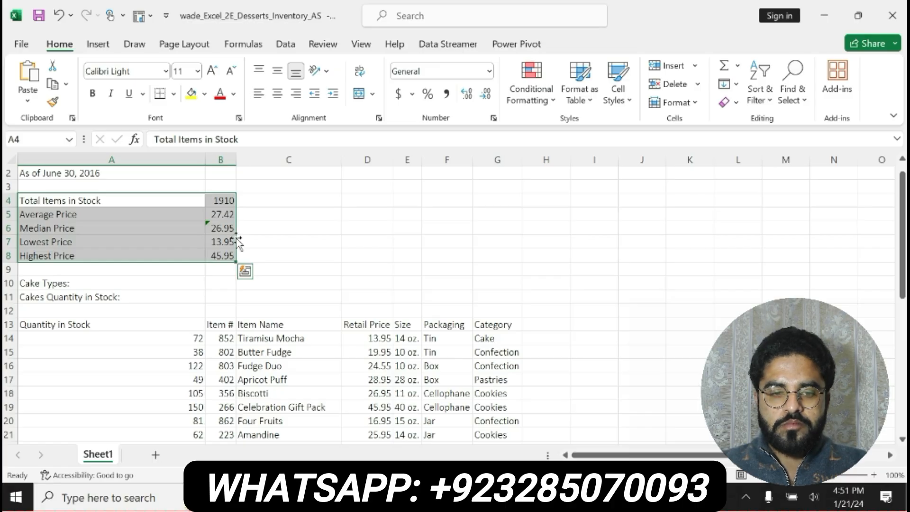
drag(237, 242, 412, 243)
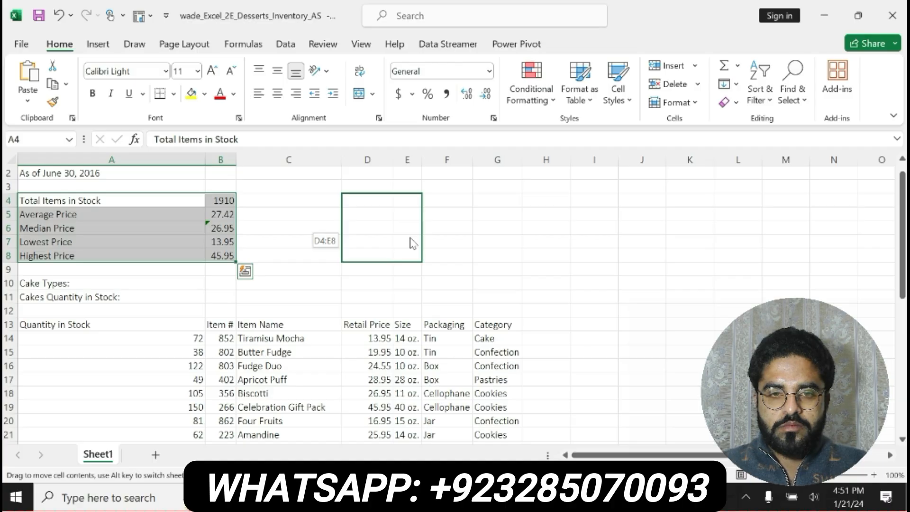
drag(412, 243, 410, 237)
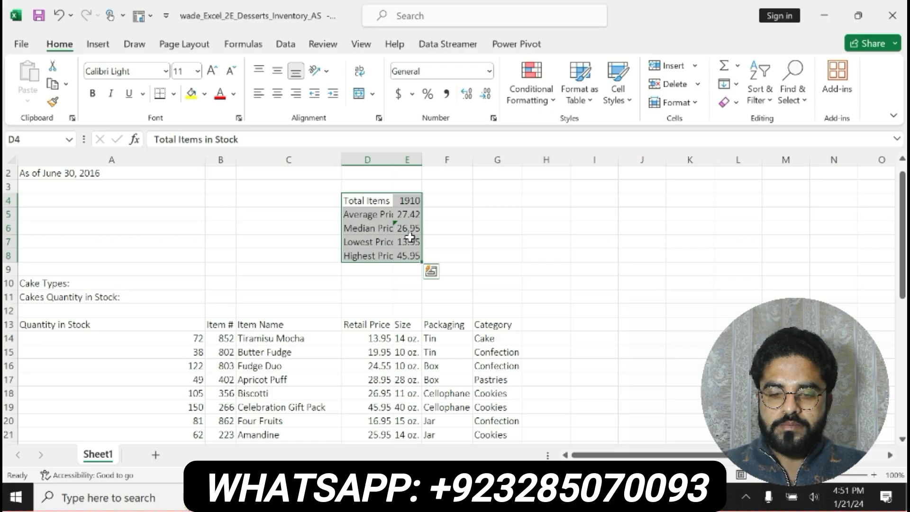
Recheck step 6 in Word, apply the 20% - Accent4 cell style to D4:E8 in Excel, and AutoFit columns D:E.
key(alt+Tab)
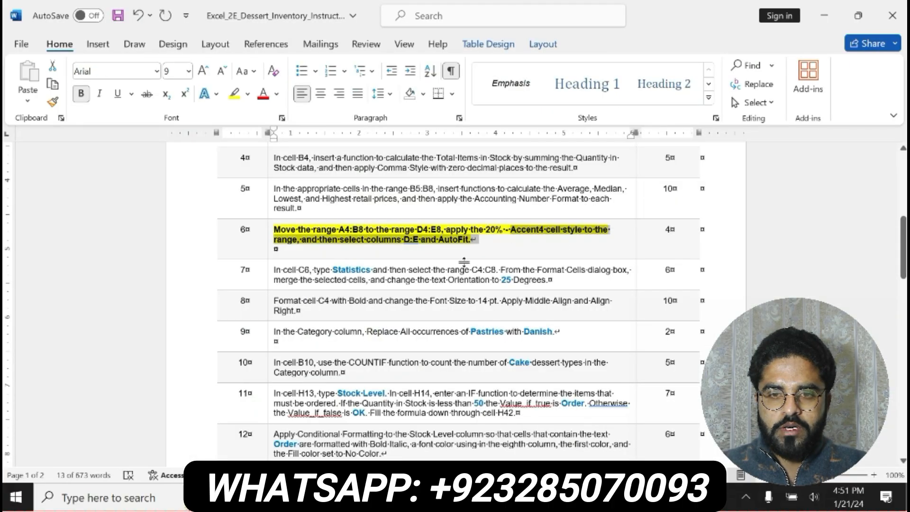
key(alt+Tab)
click(618, 93)
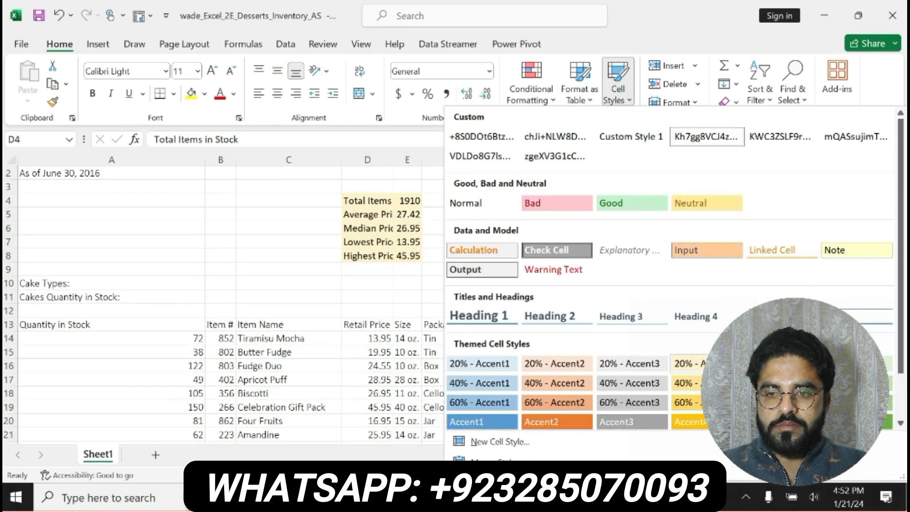
click(697, 362)
click(700, 113)
click(716, 207)
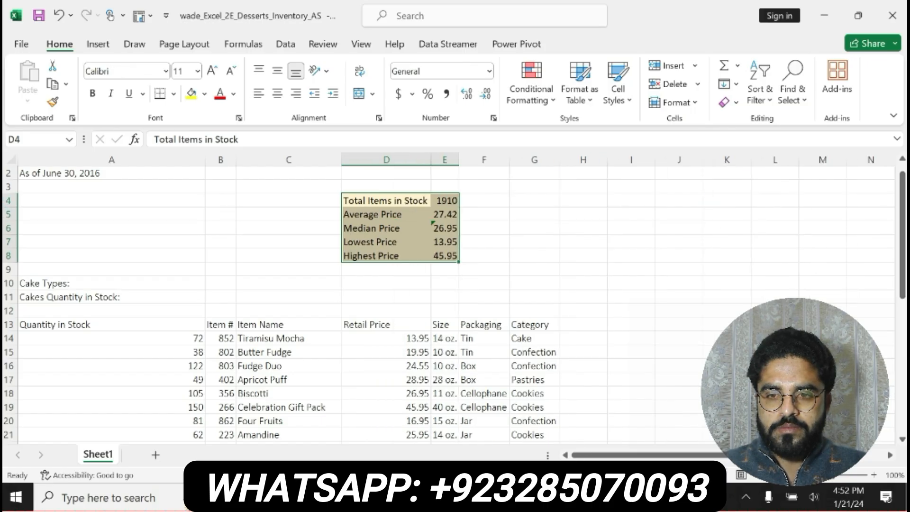
In Word, undo the step 6 formatting, and bold, center and yellow-highlight the step 7 instruction on the Statistics label.
key(alt+Tab)
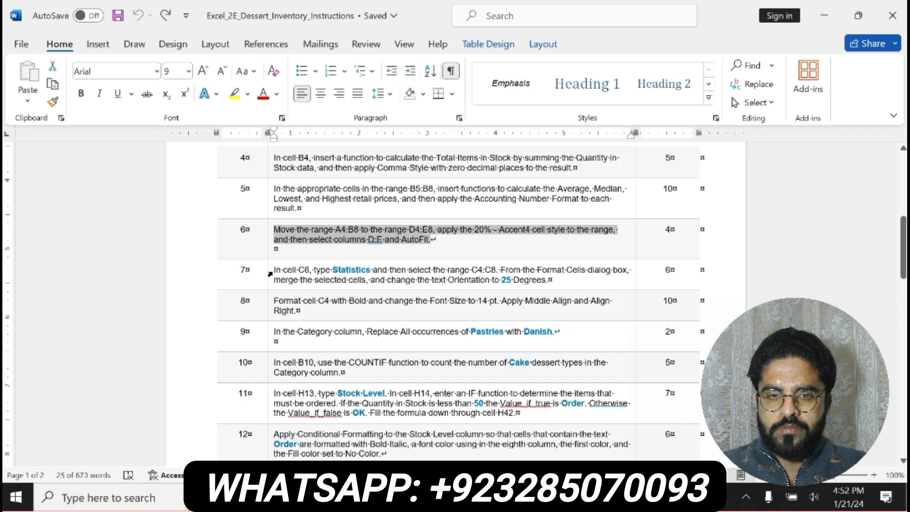
drag(549, 280, 400, 268)
drag(274, 270, 550, 280)
click(517, 255)
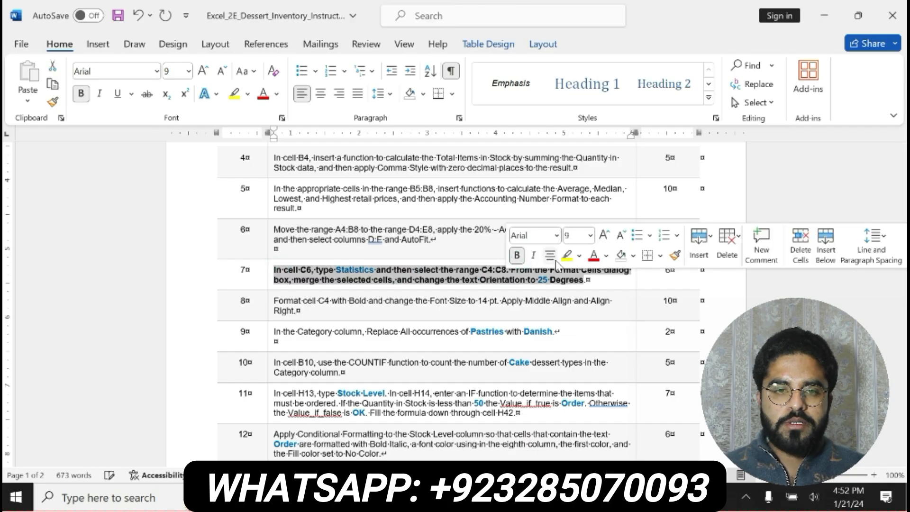
click(549, 255)
click(567, 255)
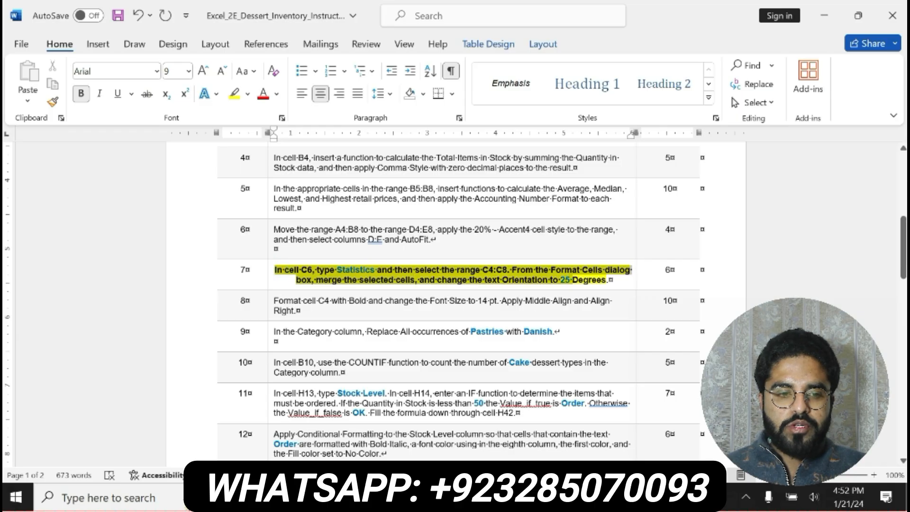
Select the word Statistics in step 7 of the Word instructions, then switch to Excel and enter the label Statistic in cell C6.
click(335, 270)
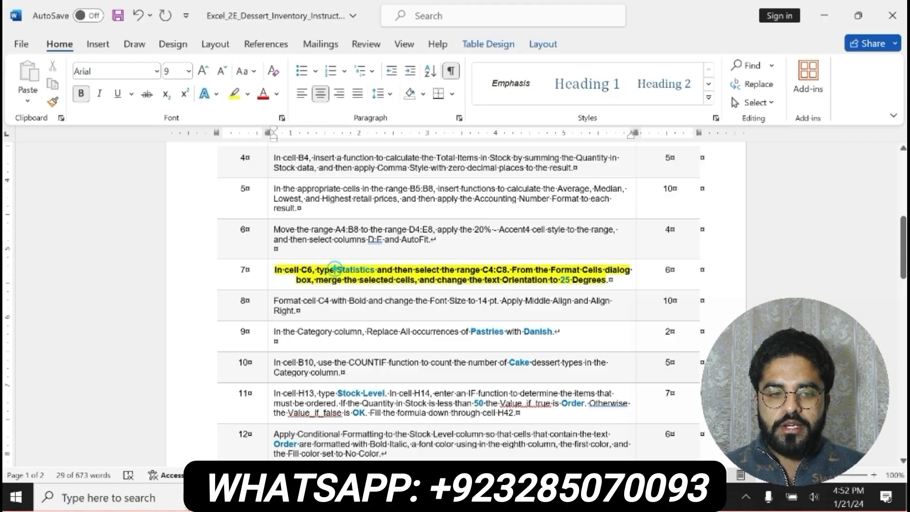
drag(336, 269, 375, 274)
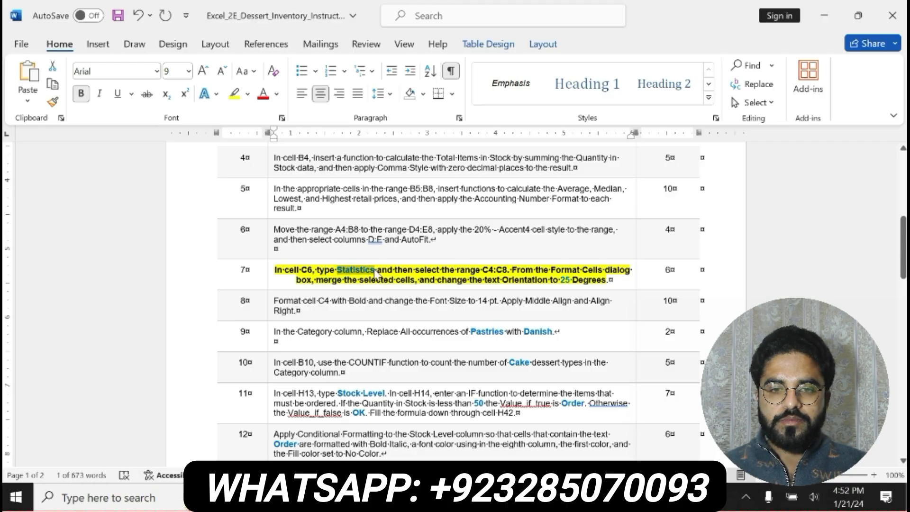
click(332, 497)
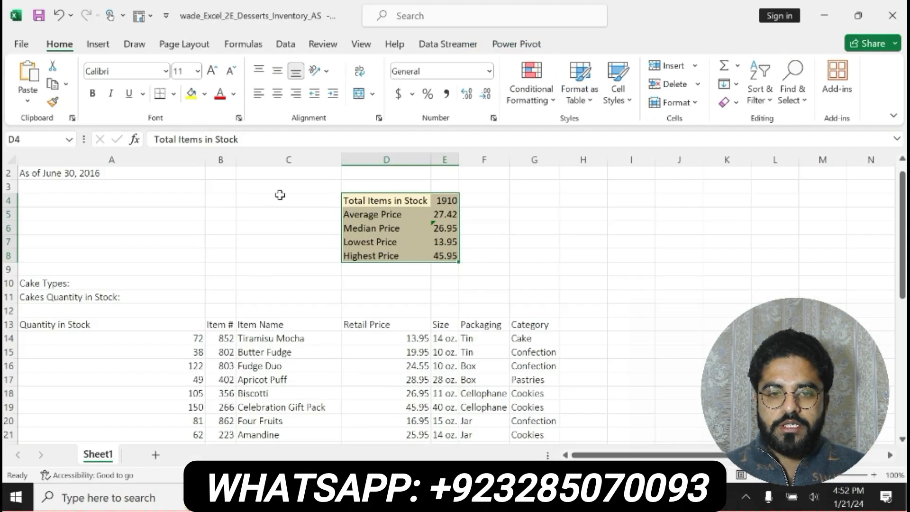
text(Statistics)
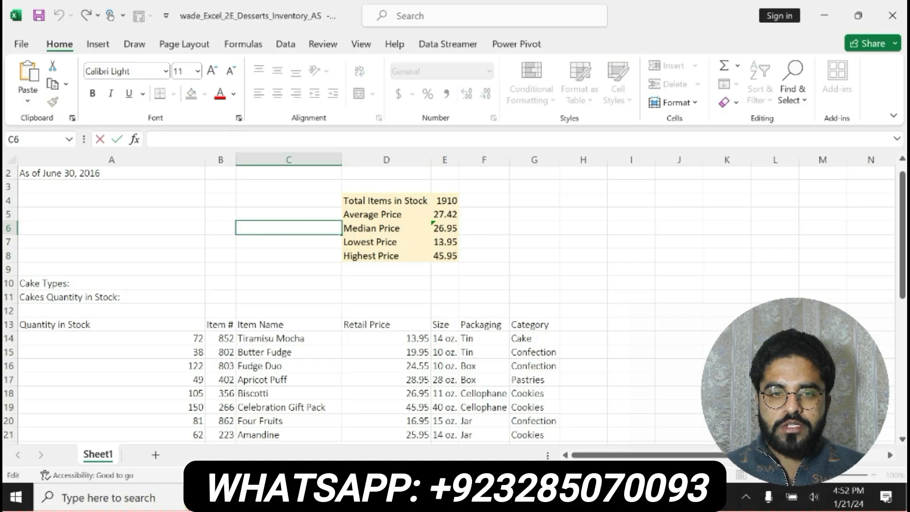
key(BackSpace)
key(Return)
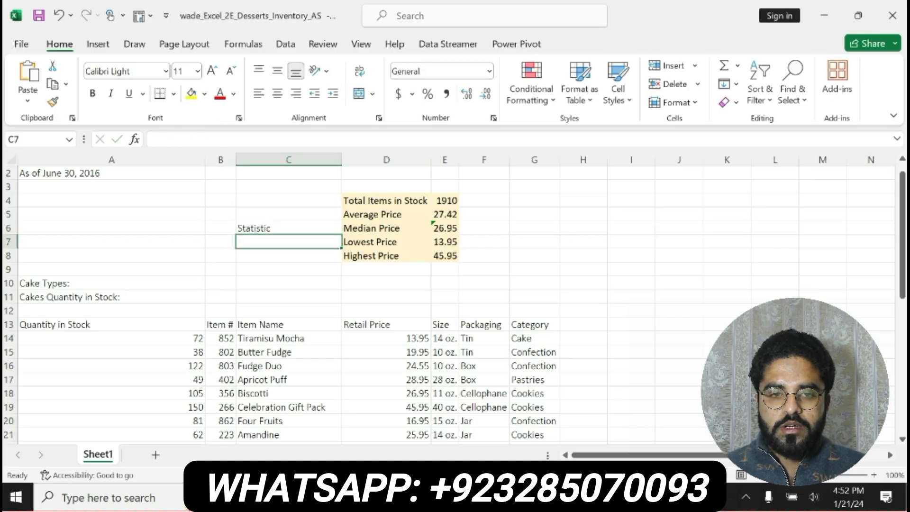
Copy the reference C4:C8 from step 7 in Word and select that range in the Excel worksheet.
key(alt+Tab)
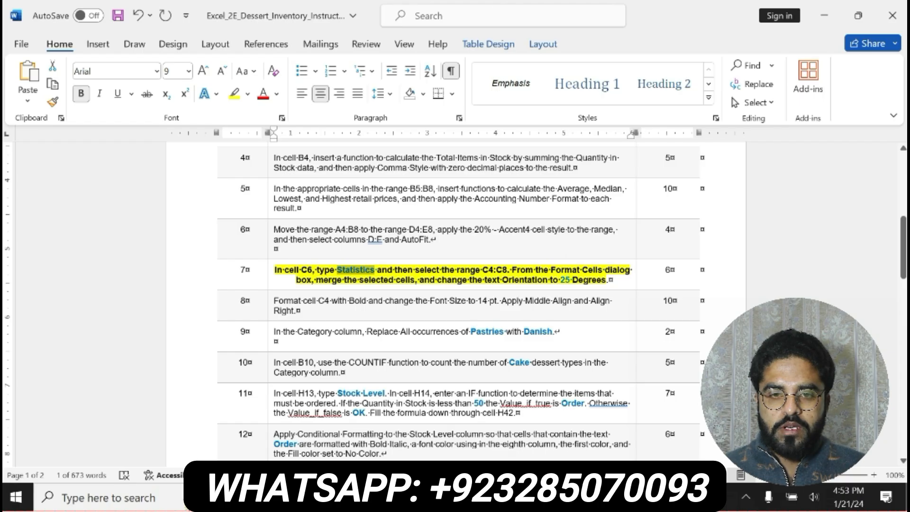
drag(483, 271, 508, 271)
key(ctrl+c)
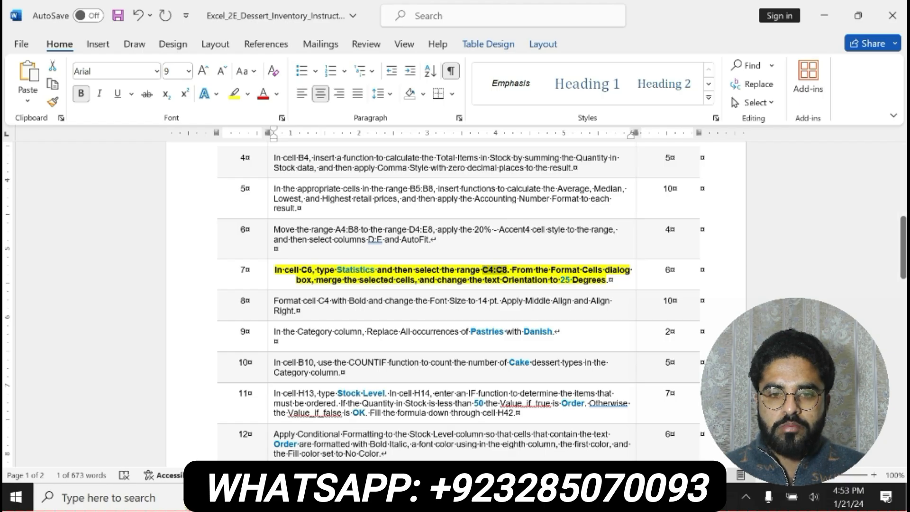
key(alt+Tab)
key(BackSpace)
key(ctrl+v)
key(Return)
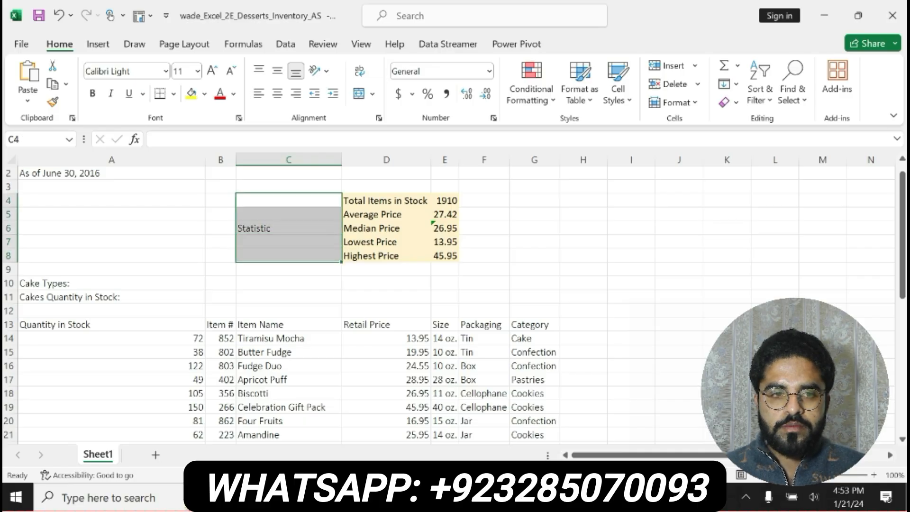
click(373, 94)
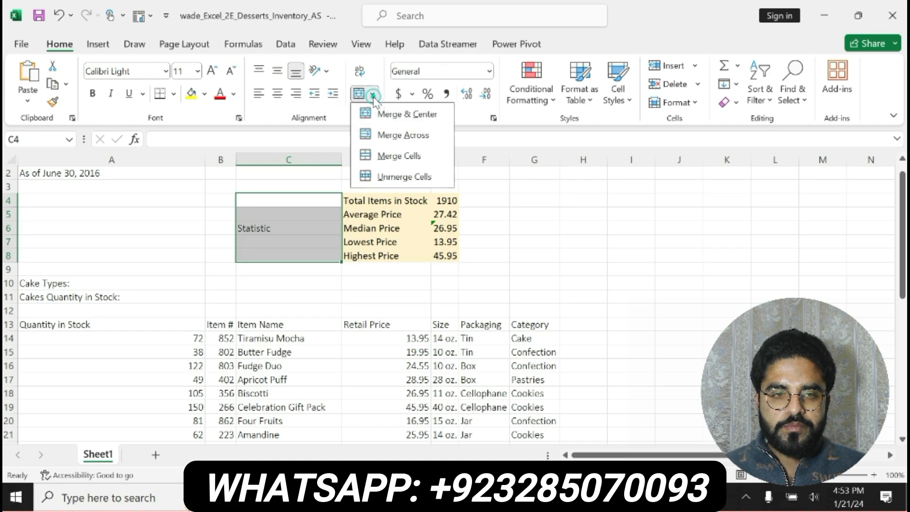
click(388, 121)
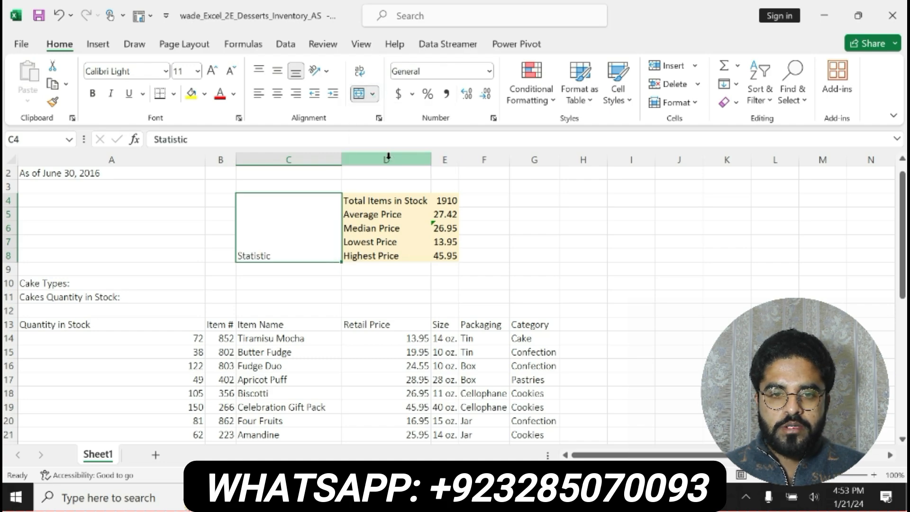
key(ctrl+z)
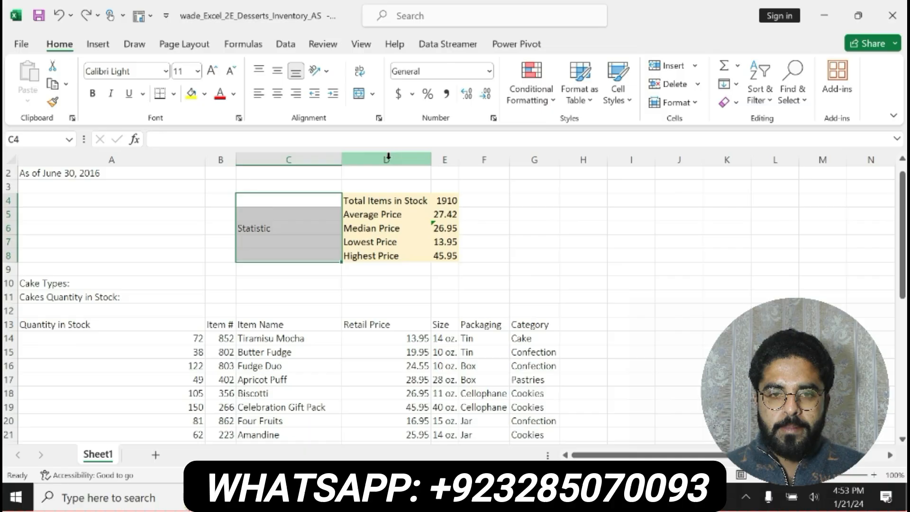
click(359, 96)
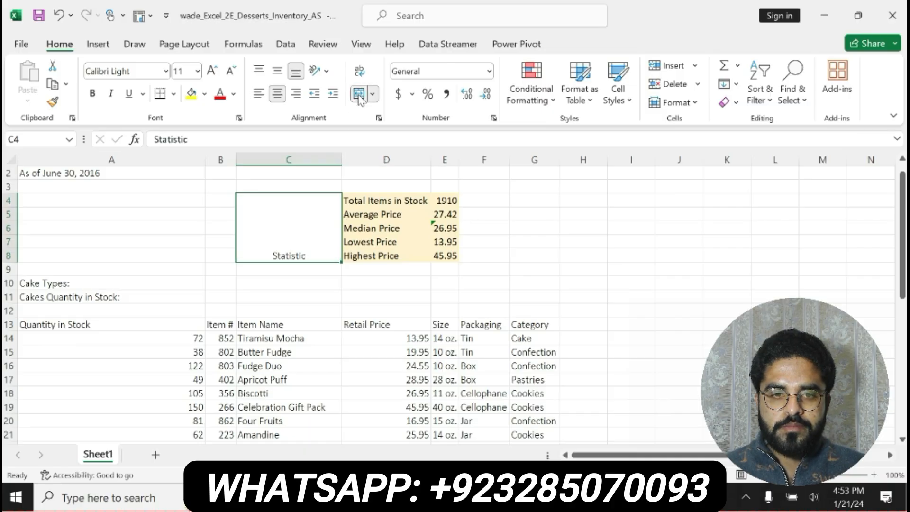
key(ctrl+z)
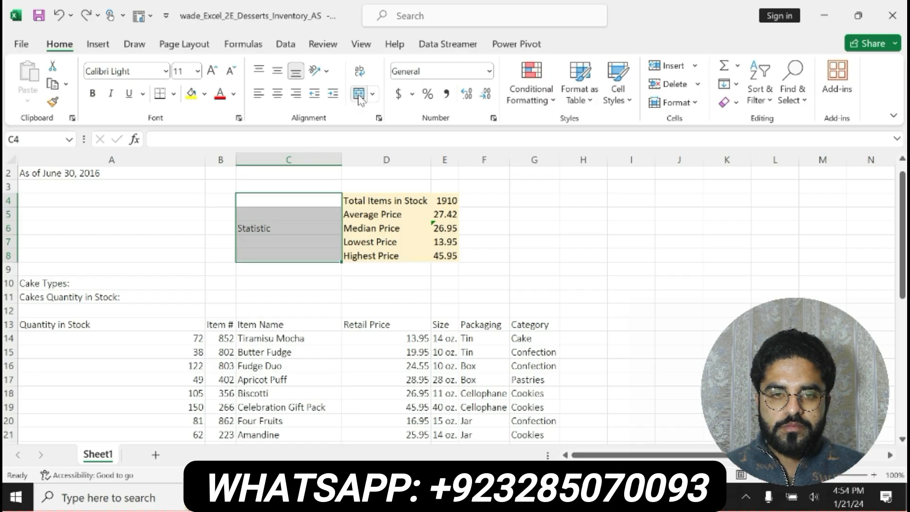
In the Format Cells dialog for C4:C8, choose the Currency number format and enable merging of the cells.
right_click(309, 205)
mouse_move(354, 337)
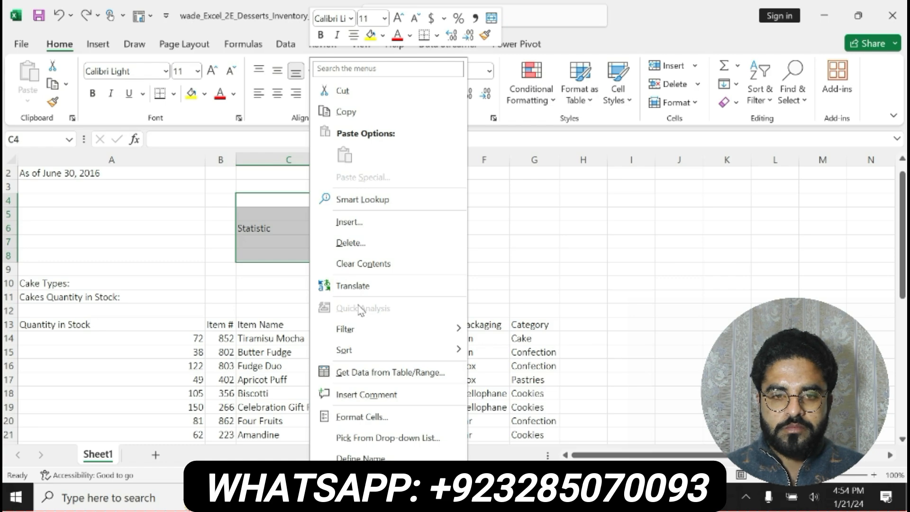
click(363, 417)
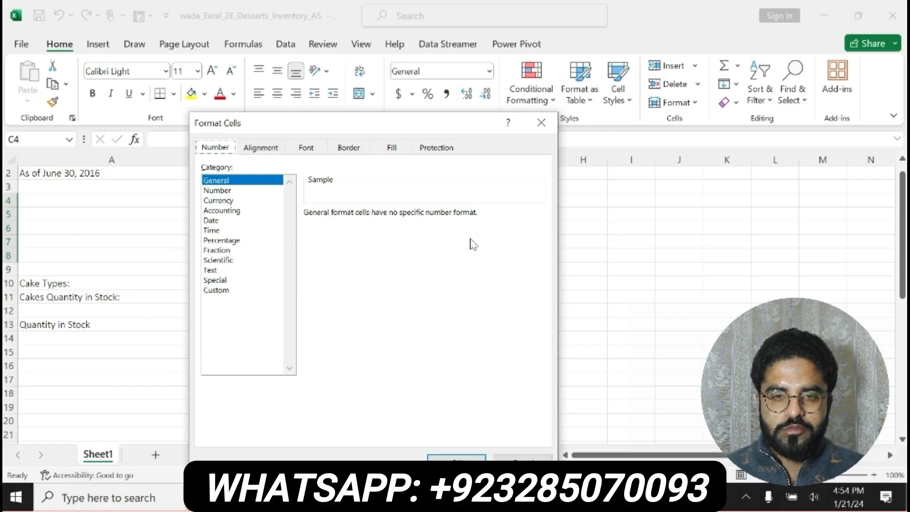
click(212, 191)
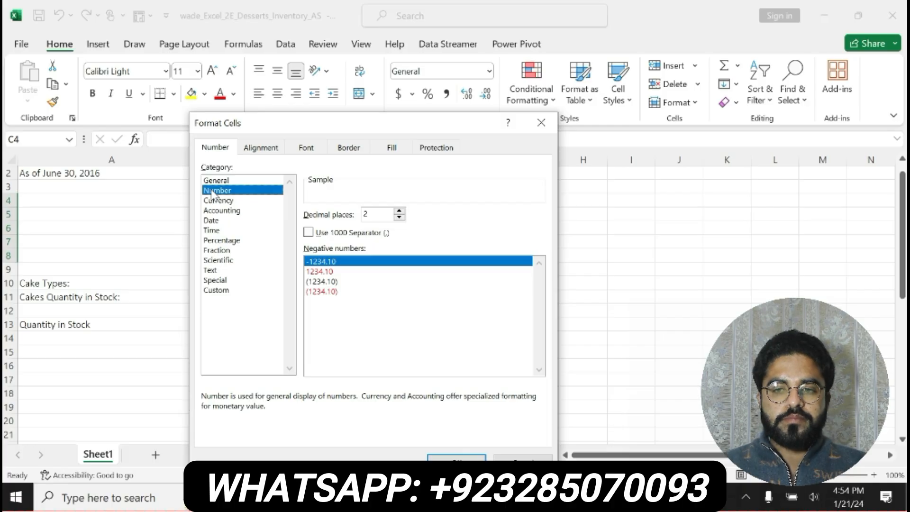
click(214, 201)
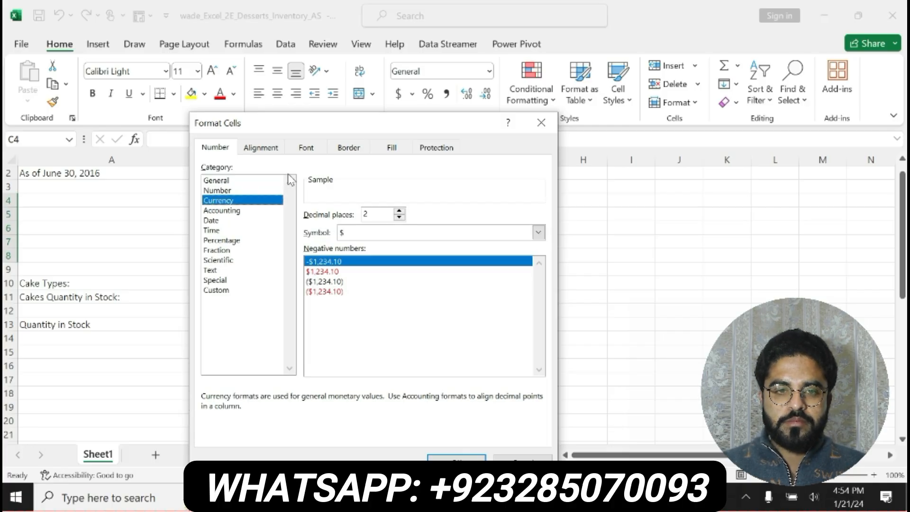
click(261, 147)
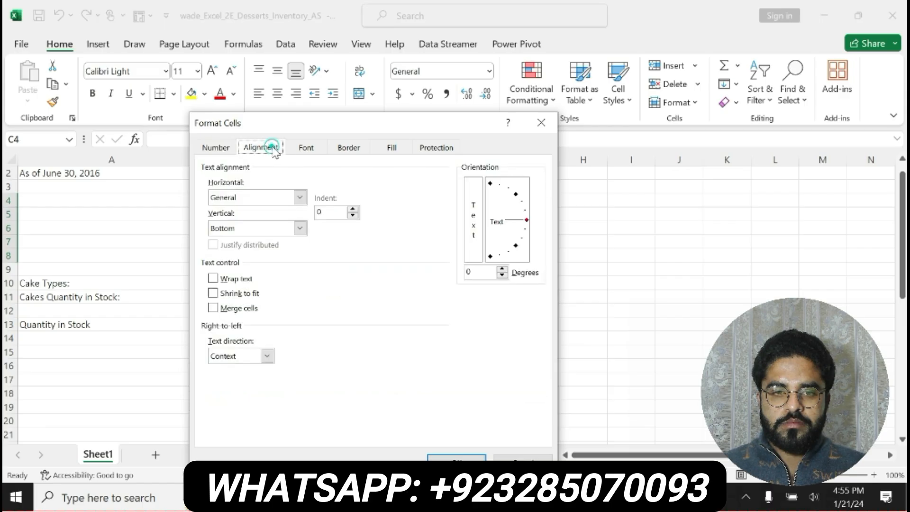
click(213, 309)
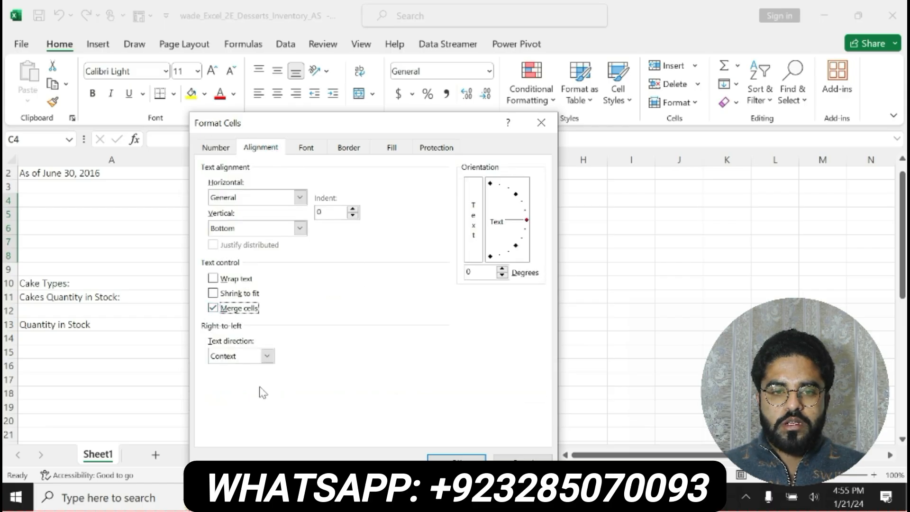
Set the text orientation of C4:C8 to 25 degrees and apply the cell formatting.
click(327, 497)
click(327, 497)
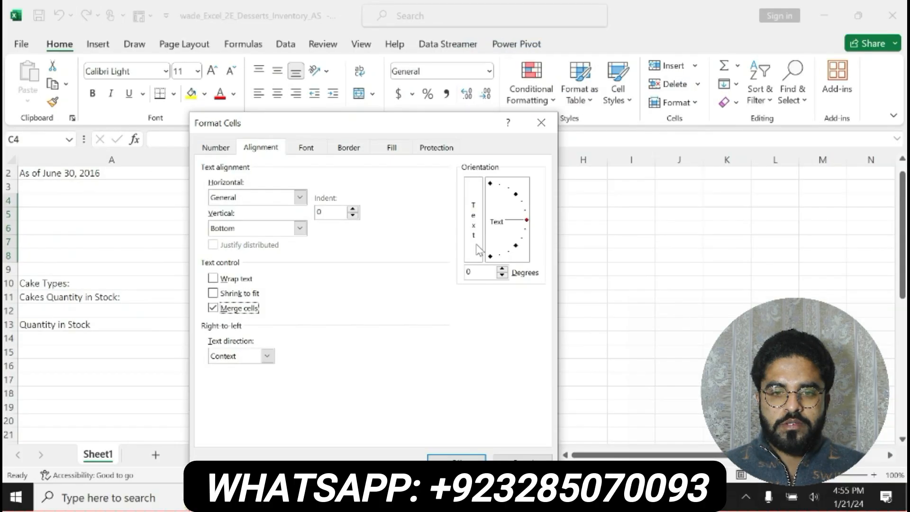
click(503, 271)
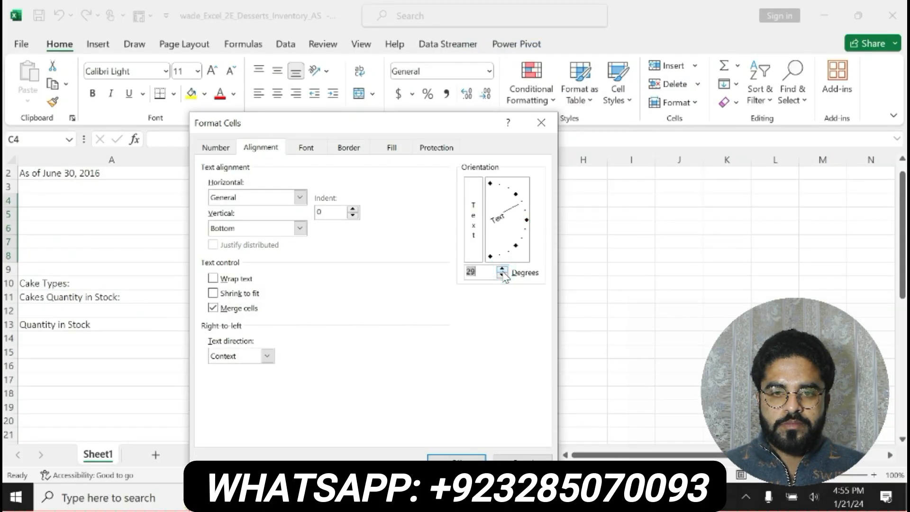
click(504, 276)
click(504, 277)
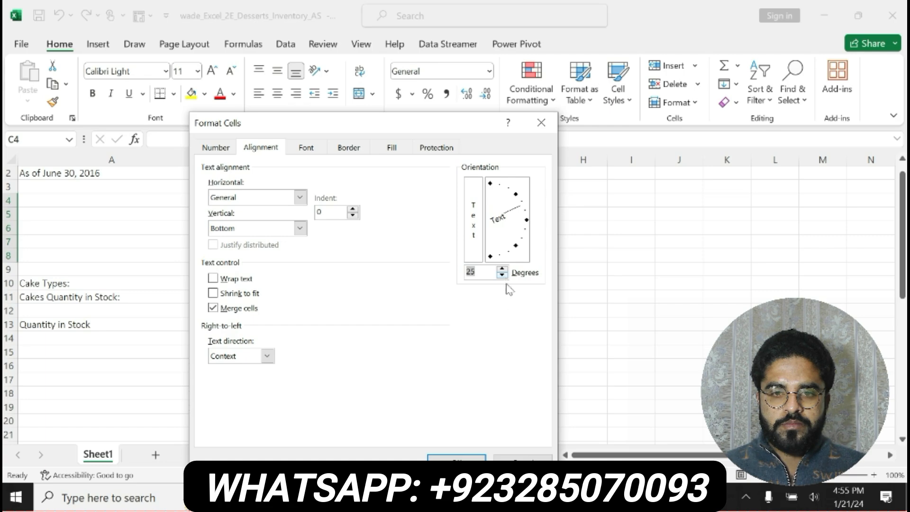
click(450, 457)
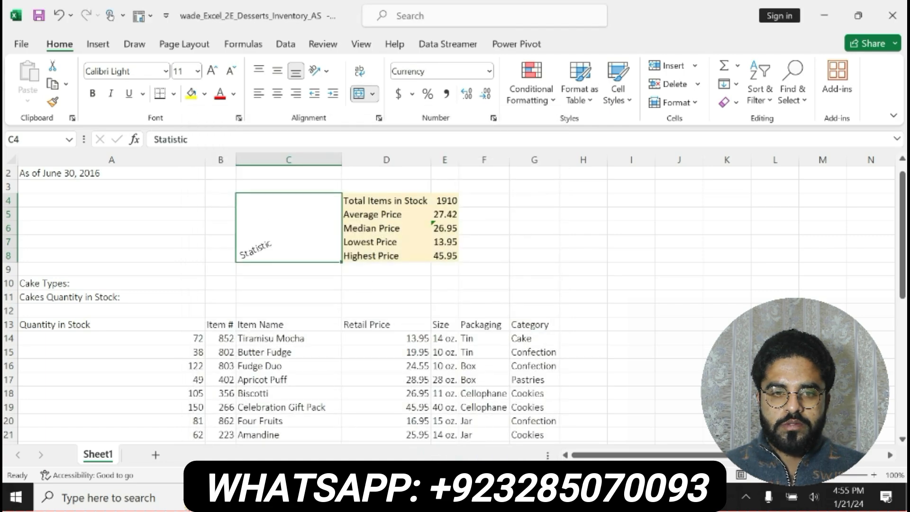
In Word, undo the step 7 formatting, and bold and yellow-highlight the step 8 instruction on formatting cell C4.
key(alt+Tab)
key(ctrl+b)
key(ctrl+s)
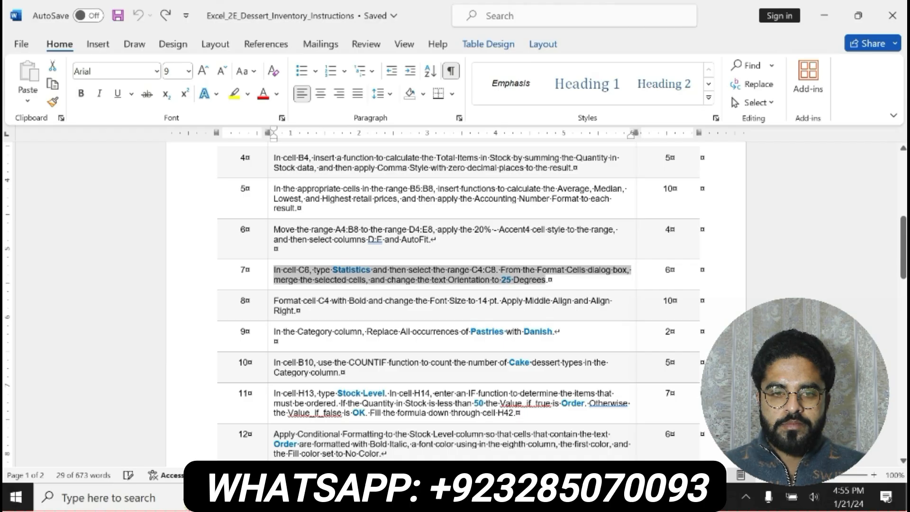
triple_click(275, 301)
click(306, 293)
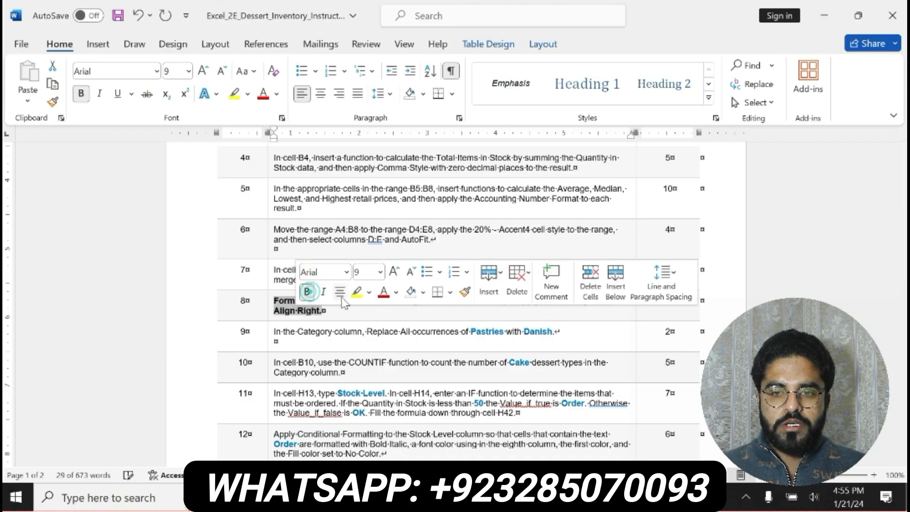
click(351, 293)
click(272, 302)
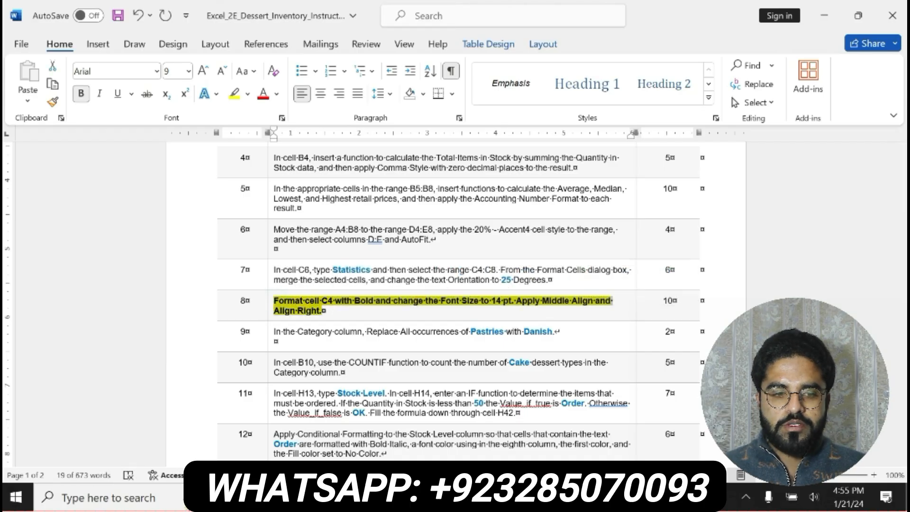
In Excel, format merged cell C4 with Bold, 14 pt font size, Middle Align and Align Right.
key(alt+Tab)
key(alt+Tab)
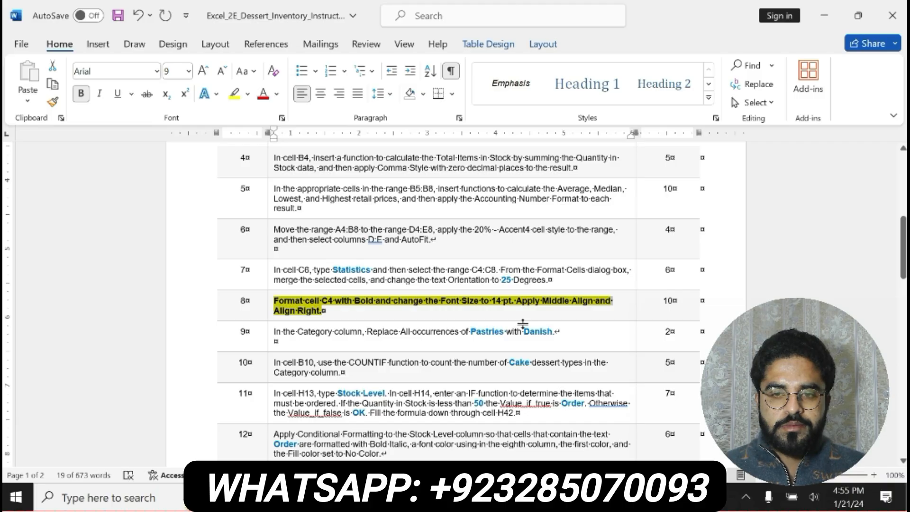
click(560, 497)
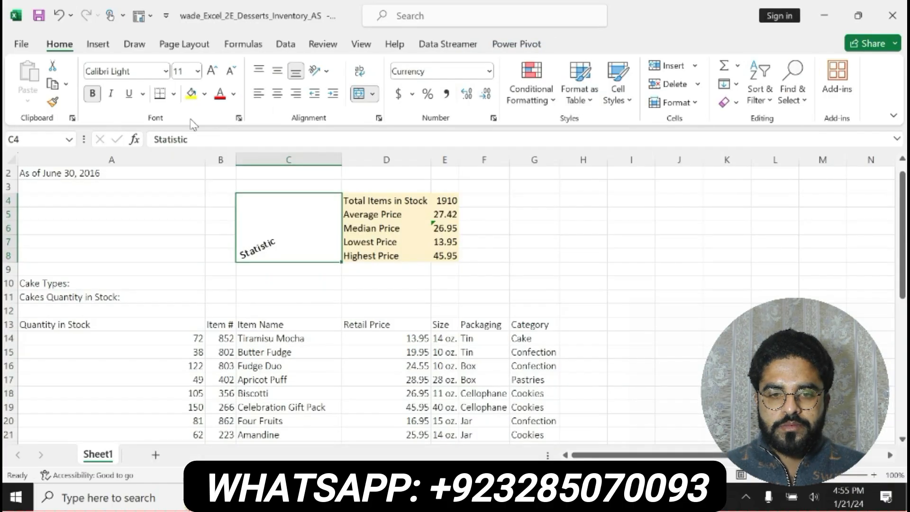
click(199, 71)
click(182, 178)
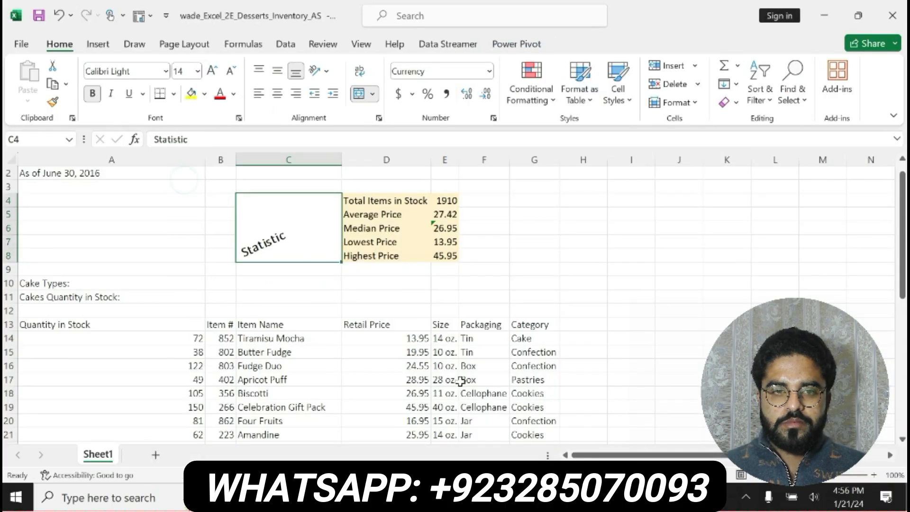
click(279, 74)
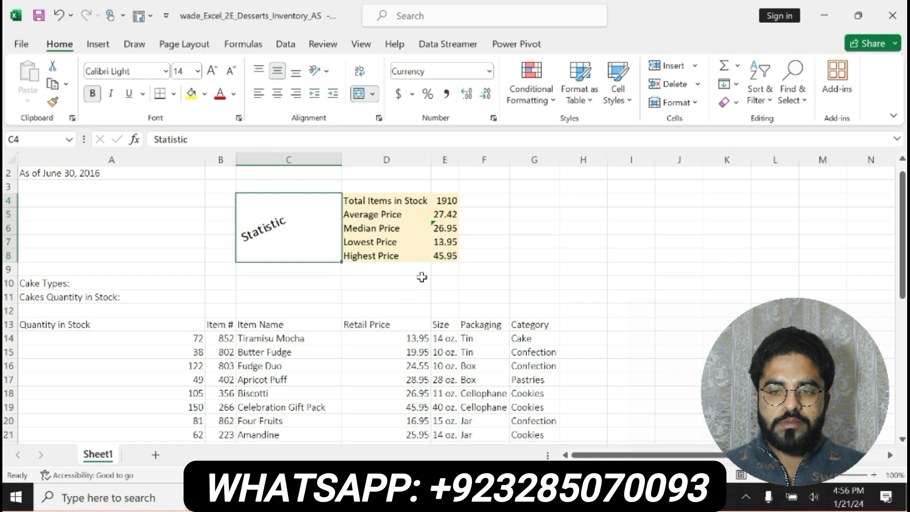
click(296, 93)
In Word, undo the step 8 formatting, bold and yellow-highlight the step 9 instruction on replacing Pastries with Danish, and return to Excel.
key(alt+Tab)
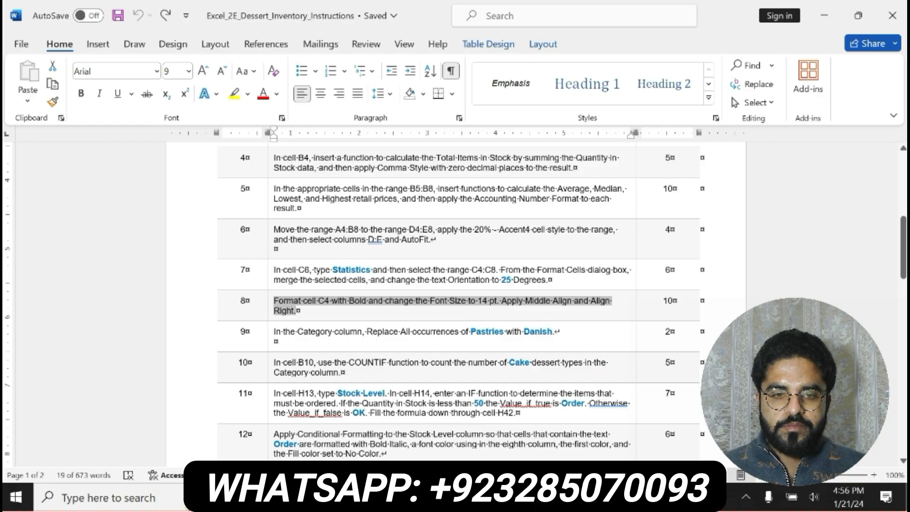
drag(274, 332, 429, 340)
click(444, 322)
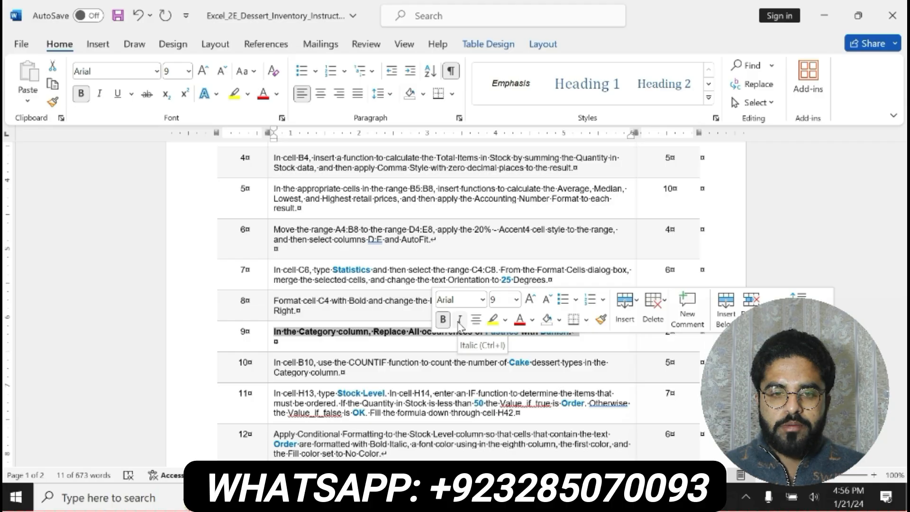
click(493, 323)
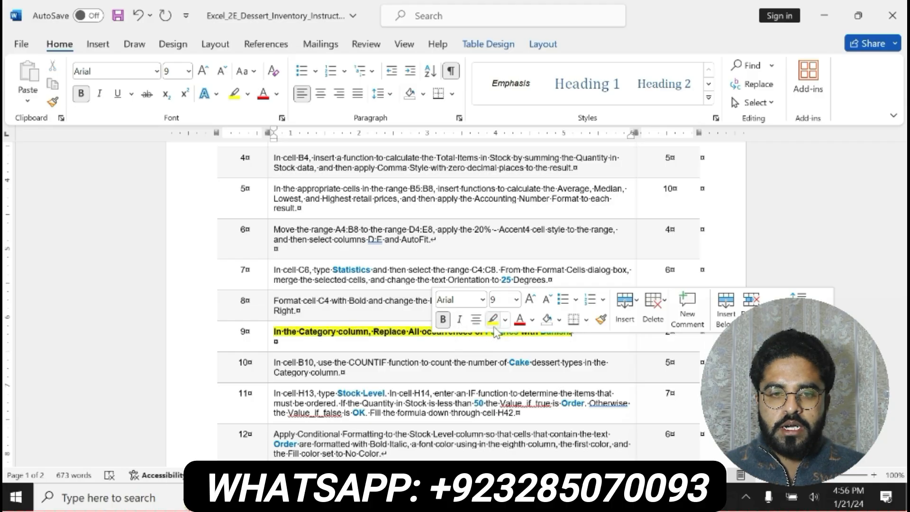
drag(275, 331, 433, 339)
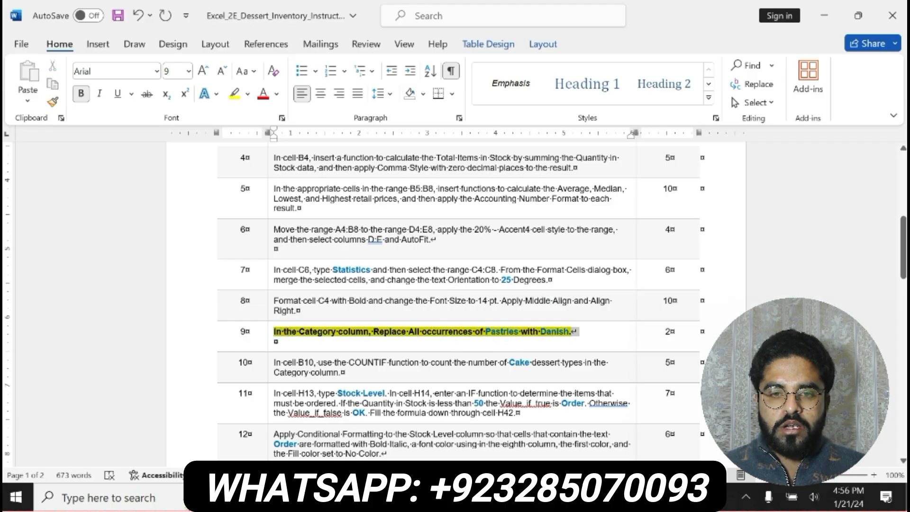
click(487, 331)
key(alt+Tab)
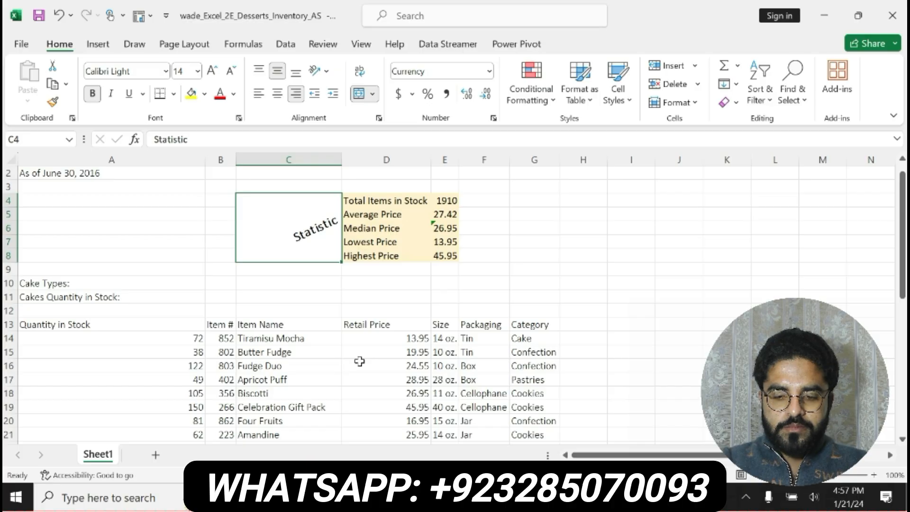
Select cell G14 in the Category column and open the Find dialog.
click(536, 355)
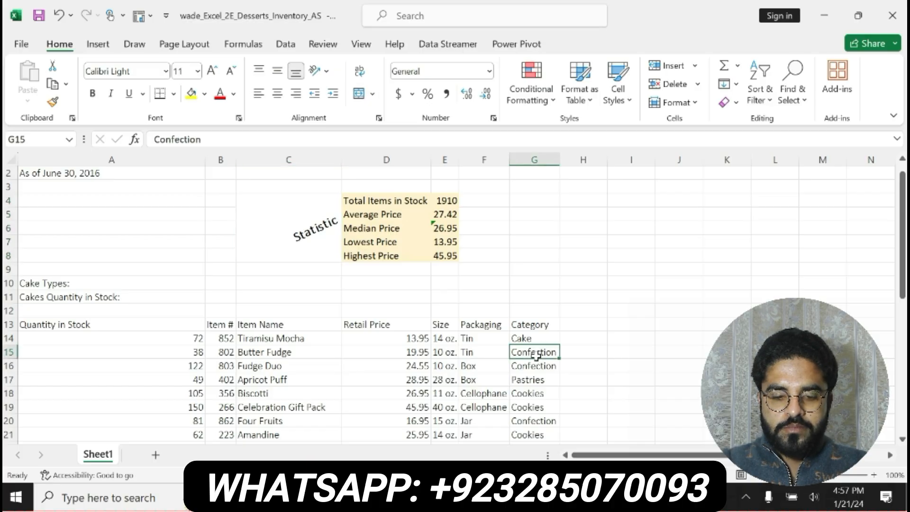
click(535, 339)
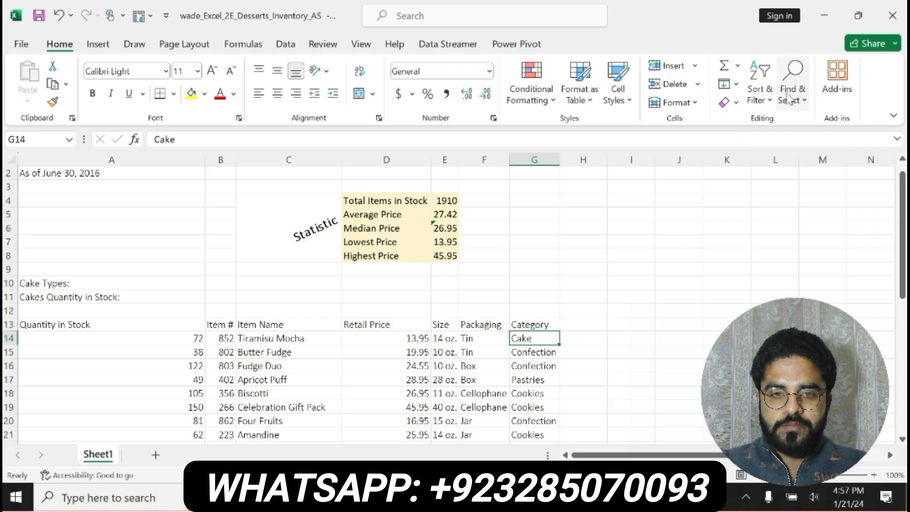
click(792, 95)
click(742, 167)
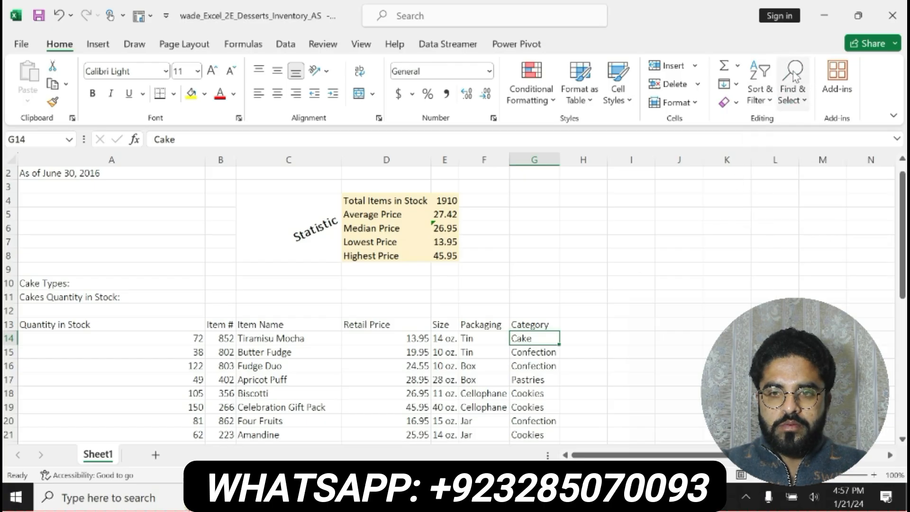
click(793, 92)
click(812, 123)
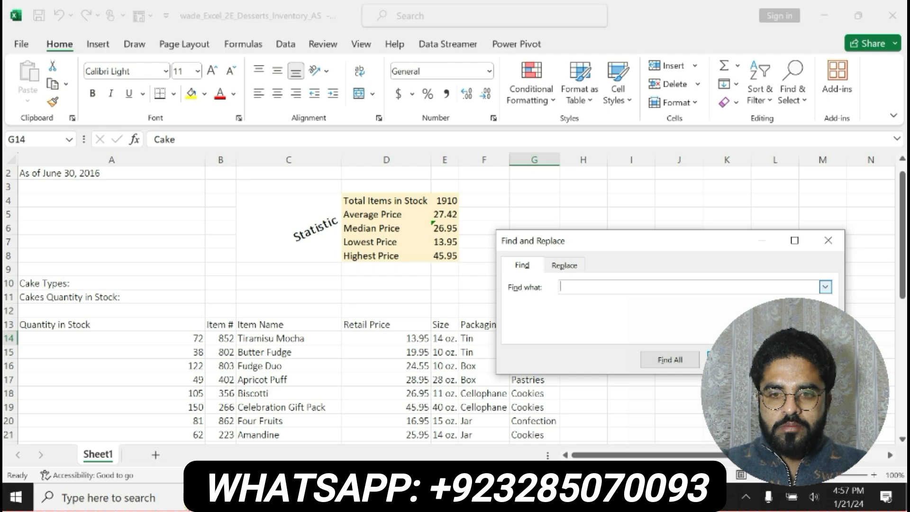
Set up a replacement of Pastries with Danish, copying the words from step 9 of the Word instructions.
key(alt+Tab)
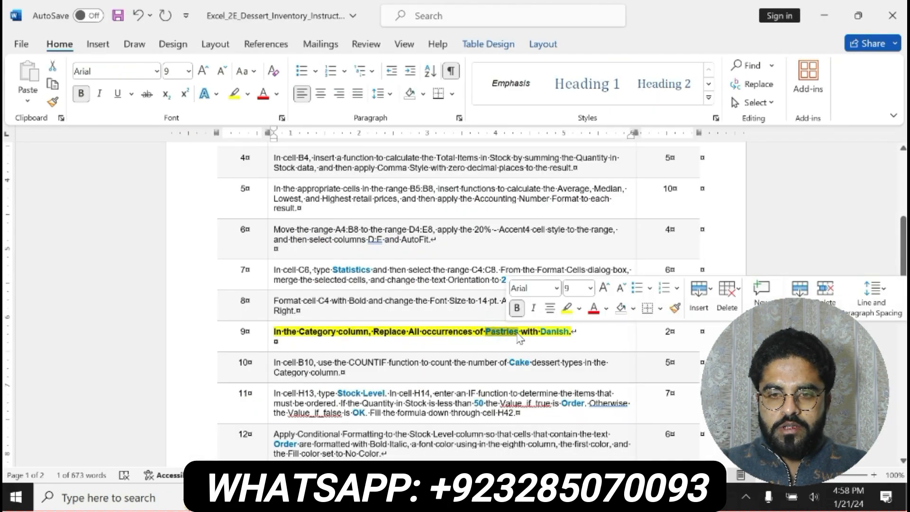
key(alt+Tab)
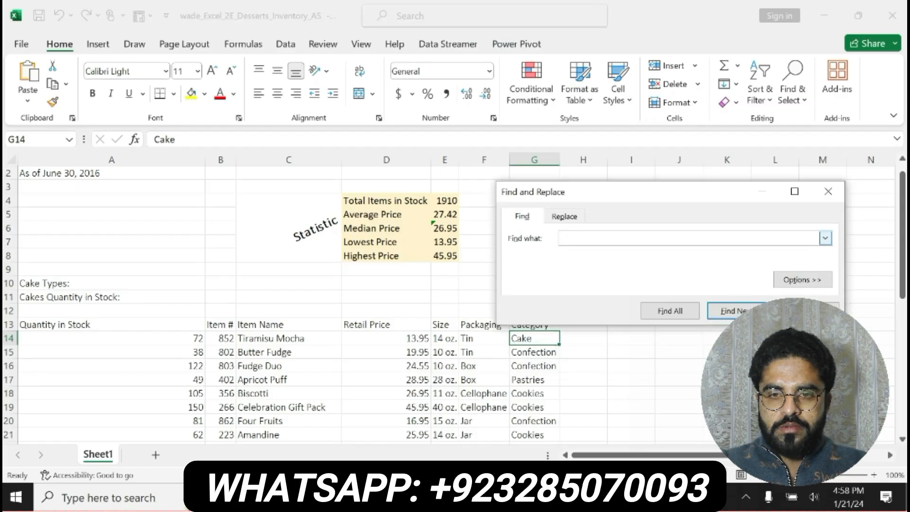
click(566, 216)
key(alt+Tab)
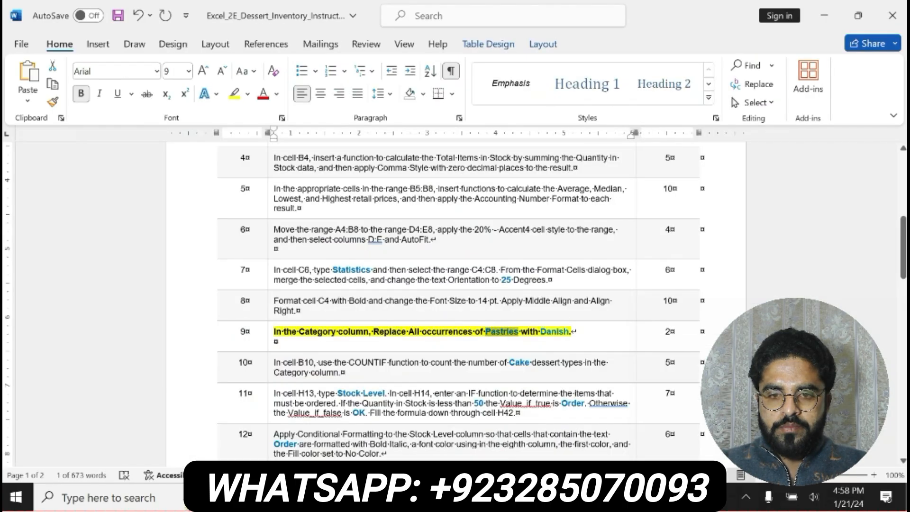
double_click(554, 331)
key(ctrl+c)
key(alt+Tab)
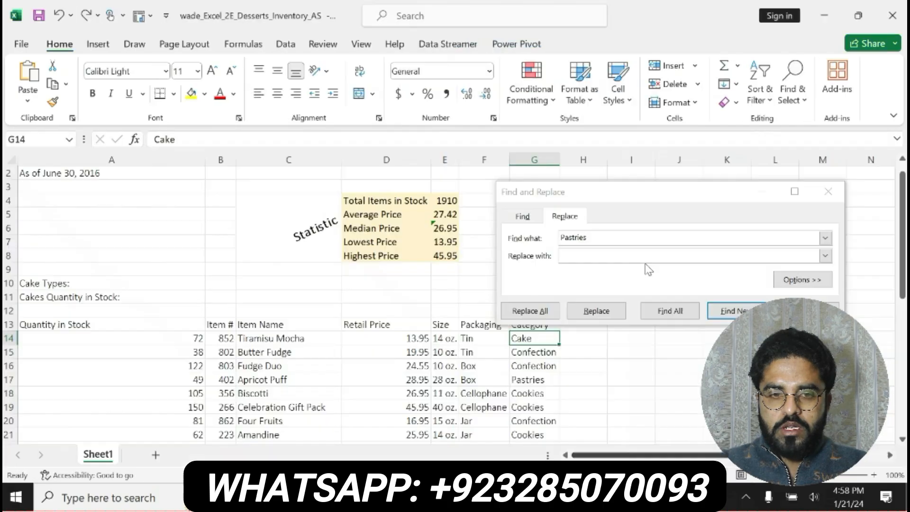
click(612, 255)
key(ctrl+v)
Step through the occurrences of Pastries in the Category column.
click(737, 284)
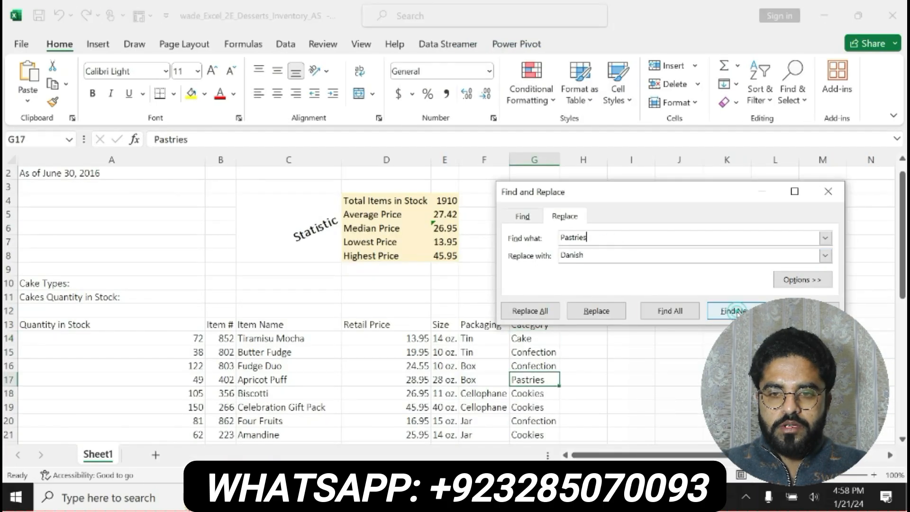
click(736, 285)
click(736, 285)
click(736, 285)
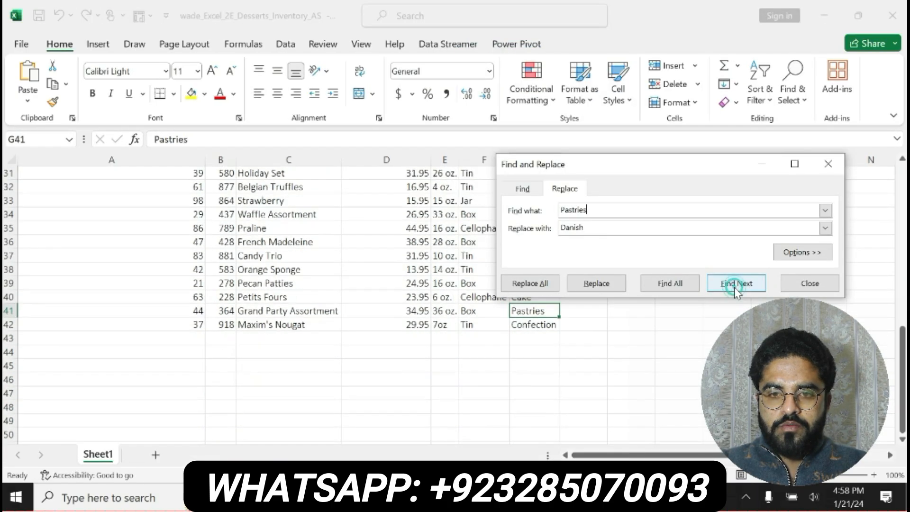
click(736, 284)
click(736, 287)
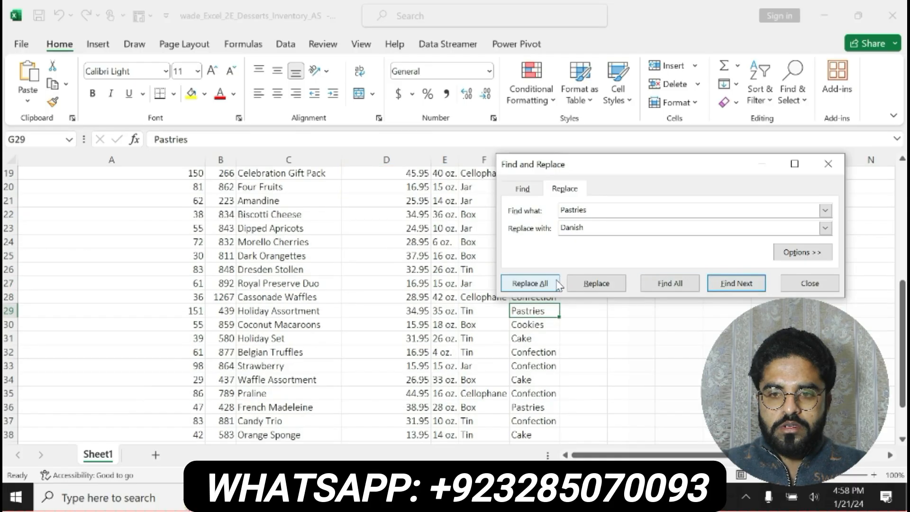
Replace all occurrences of Pastries with Danish and close the Find and Replace dialog.
click(530, 283)
click(459, 290)
click(807, 285)
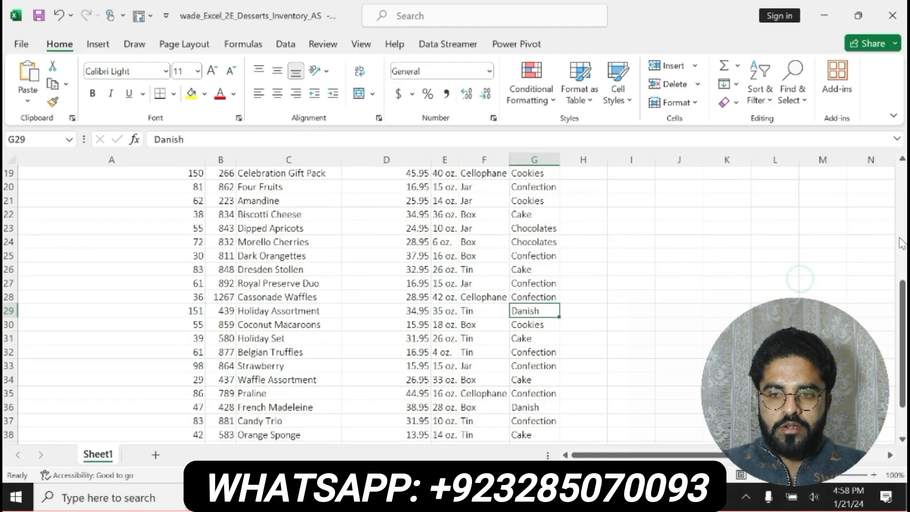
drag(902, 296, 902, 183)
In Word, undo the step 9 formatting, bold and yellow-highlight the step 10 COUNTIF instruction, and return to Excel.
key(alt+Tab)
key(ctrl+z)
key(ctrl+z)
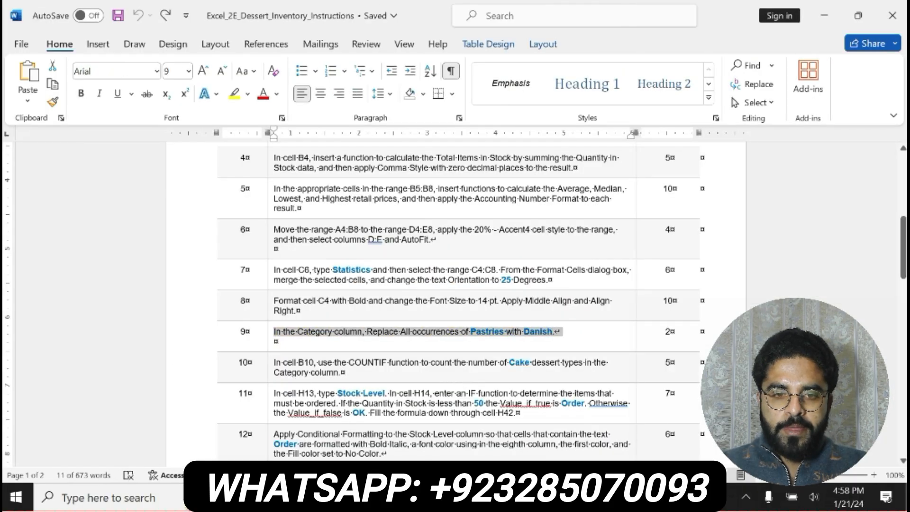
drag(459, 392, 346, 373)
click(349, 345)
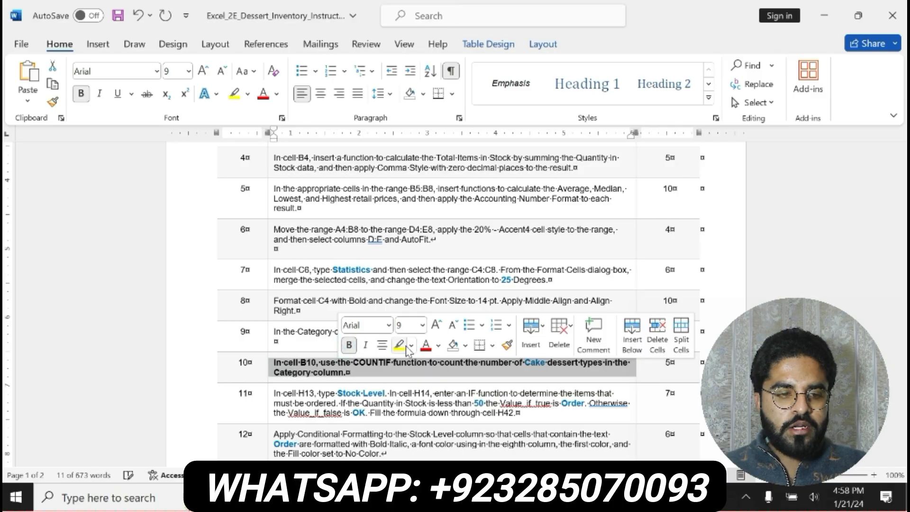
click(400, 345)
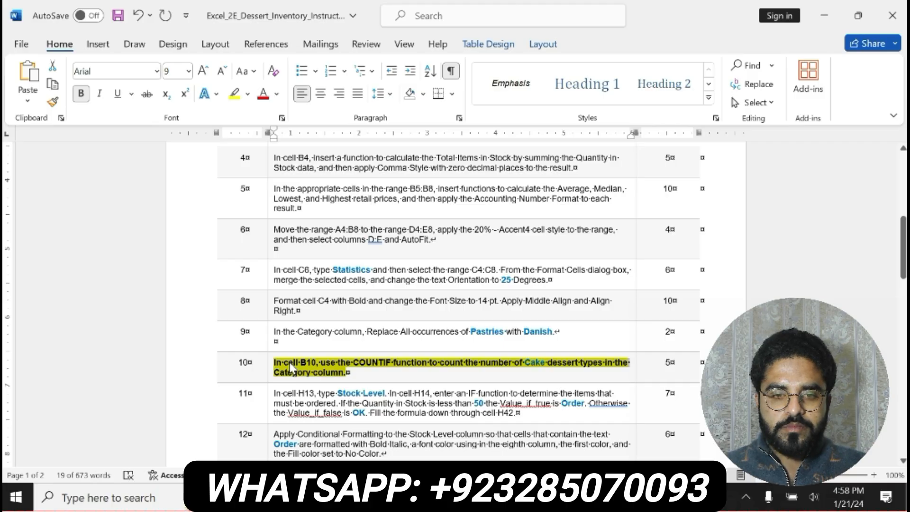
click(290, 364)
drag(274, 362, 348, 373)
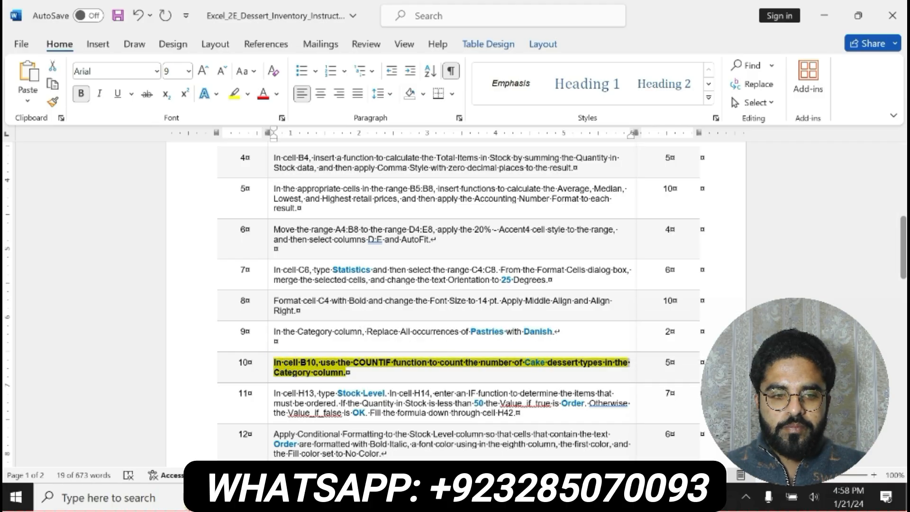
click(422, 497)
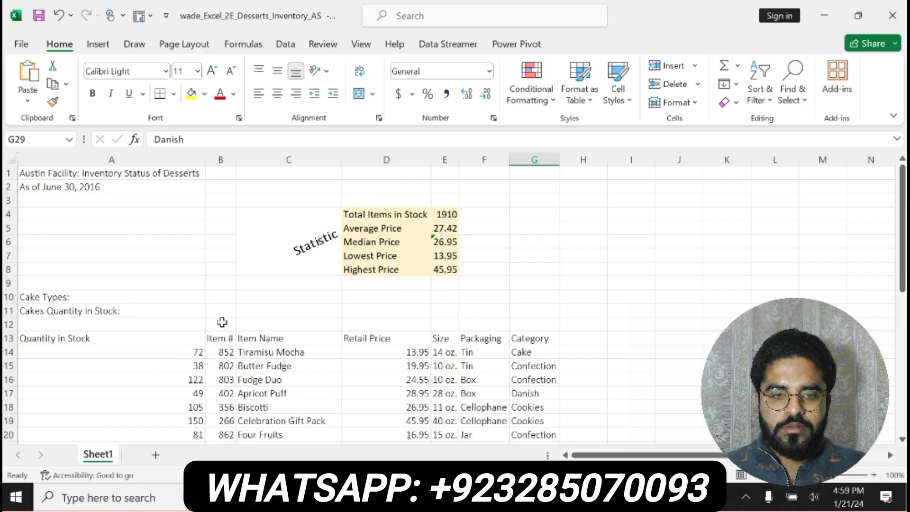
Start a COUNTIF function in cell B10 and open its Function Arguments dialog.
click(220, 300)
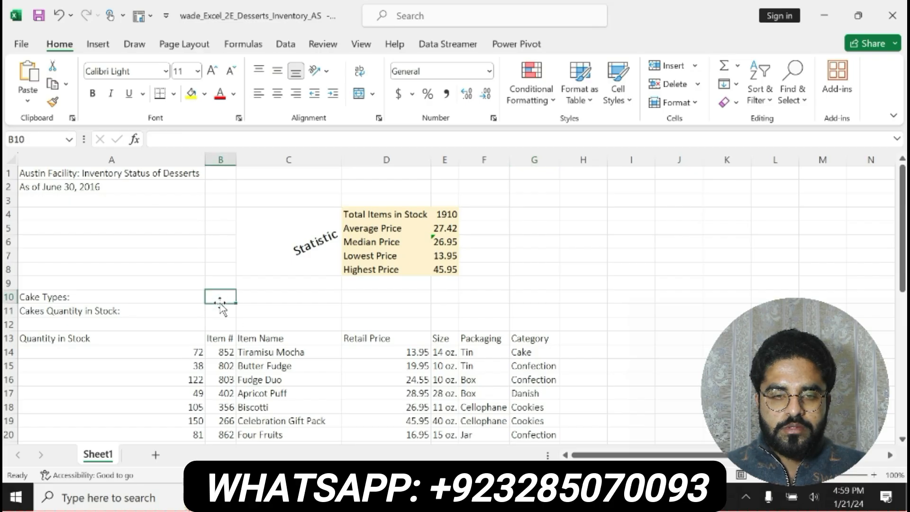
text(=COUN)
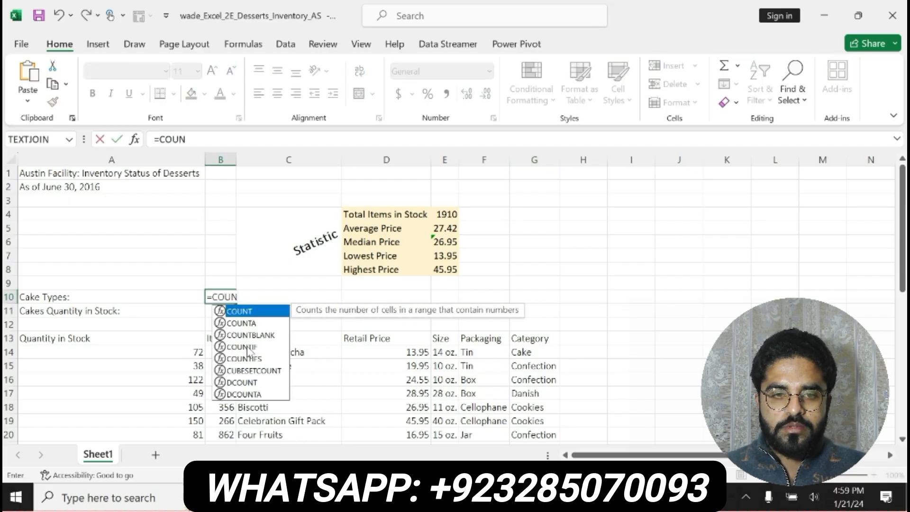
double_click(246, 347)
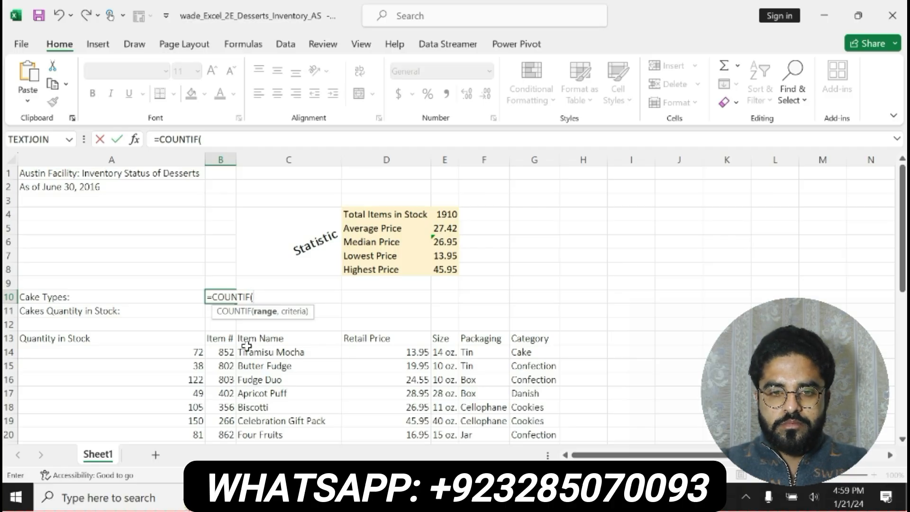
click(135, 139)
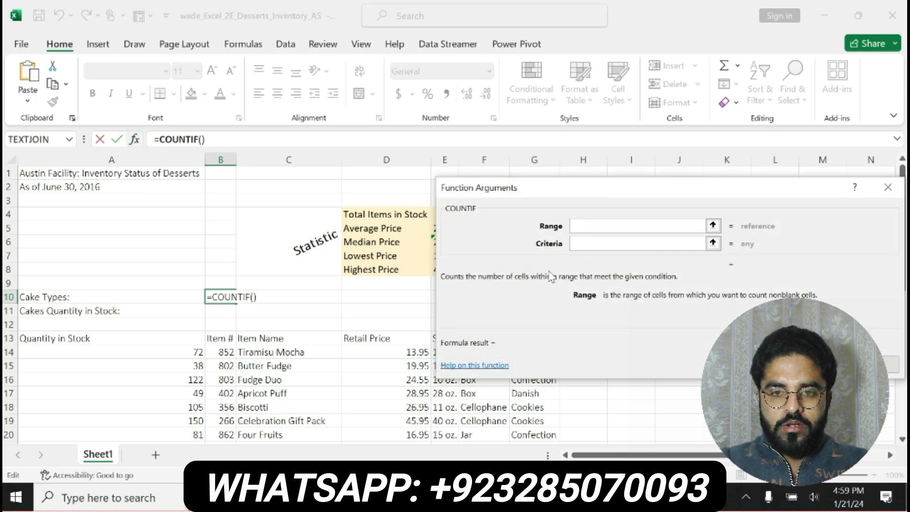
Check step 10 in Word, then complete the COUNTIF in B10 with range G14:G42 and criteria Cake.
key(alt+Tab)
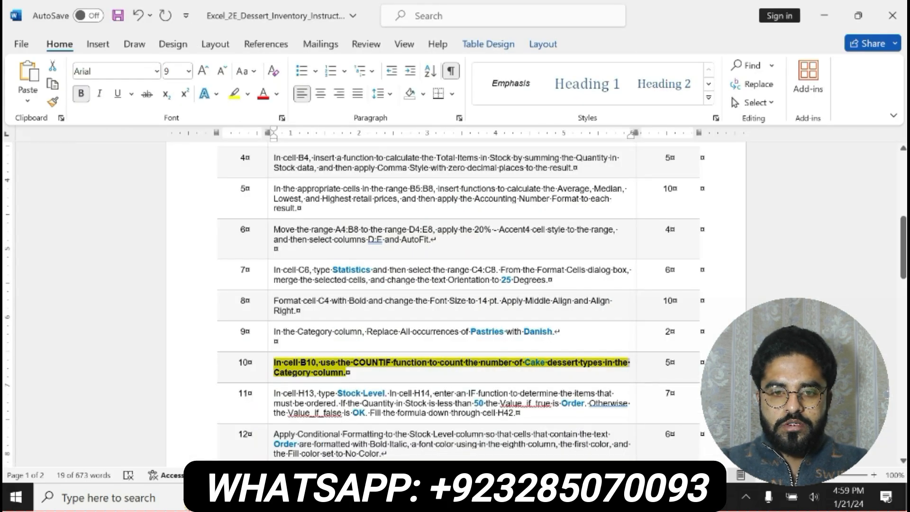
key(alt+Tab)
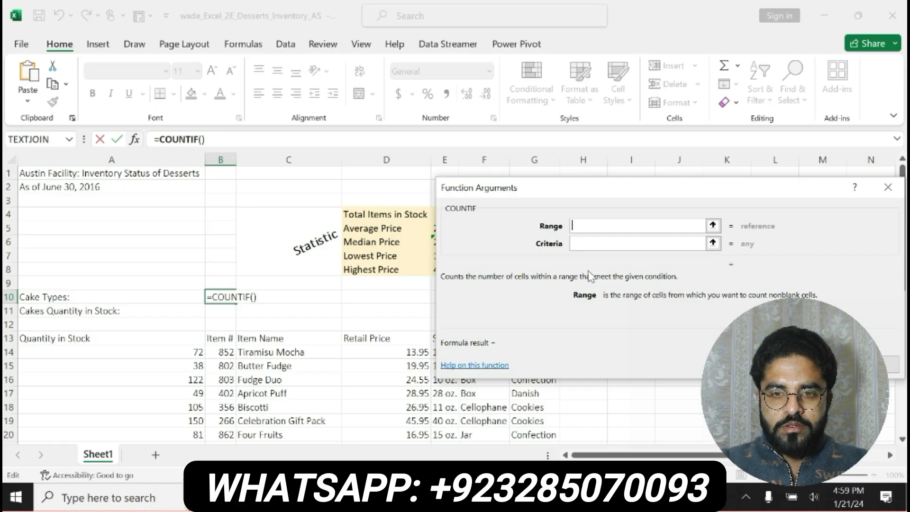
text(G1)
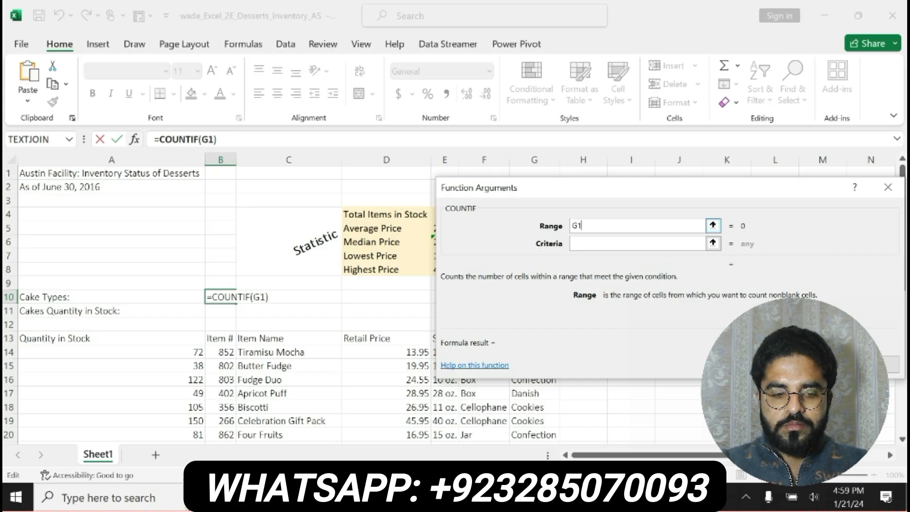
text(4:)
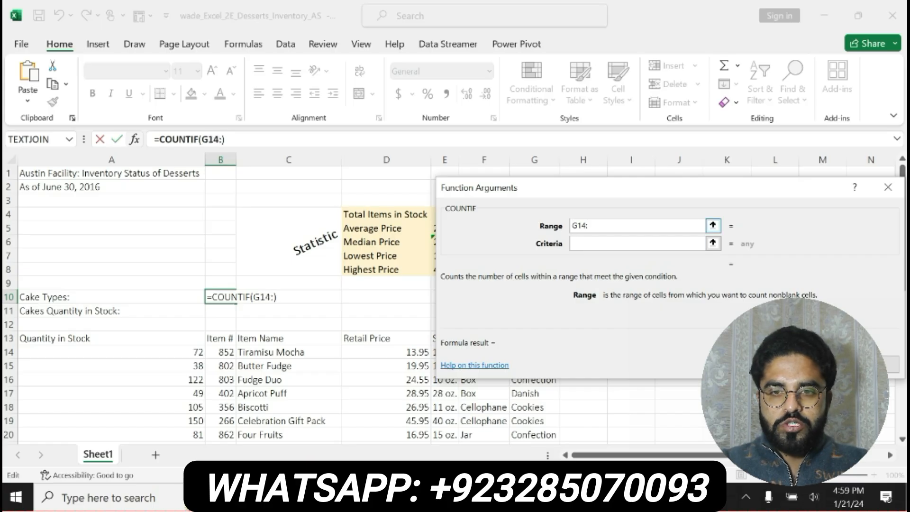
text(G42)
key(Tab)
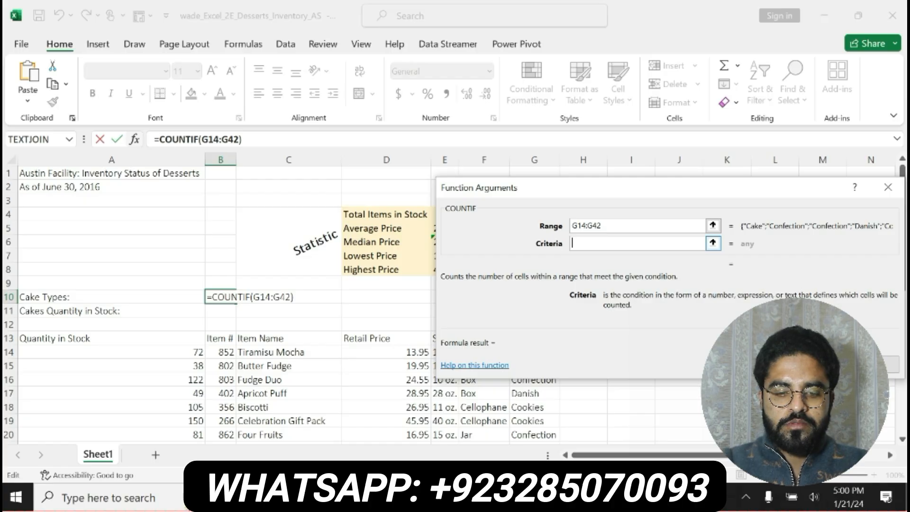
text(Cake)
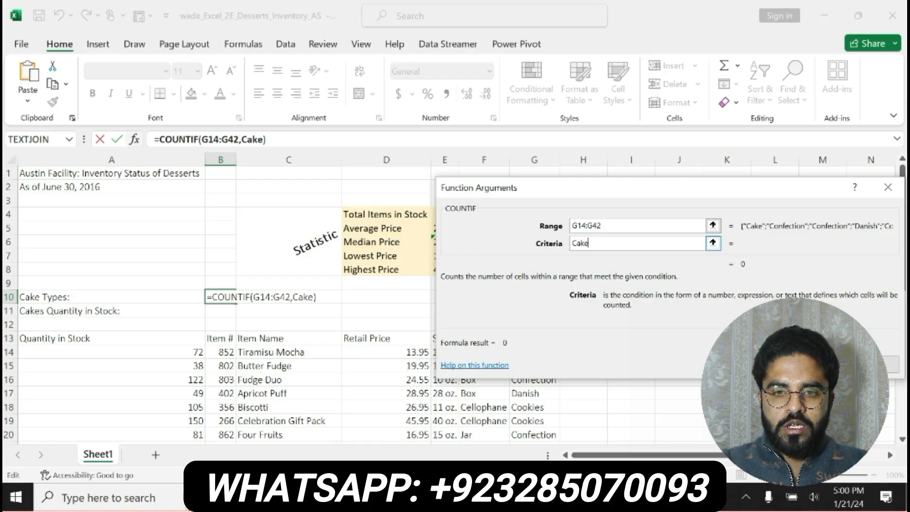
key(Return)
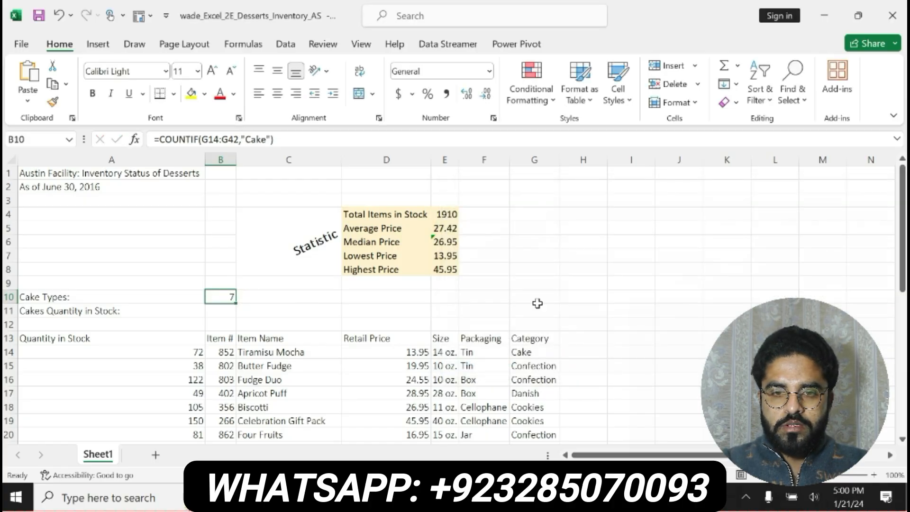
In Word, undo the step 10 formatting and select the step 11 instruction on the Stock Level column.
key(alt+Tab)
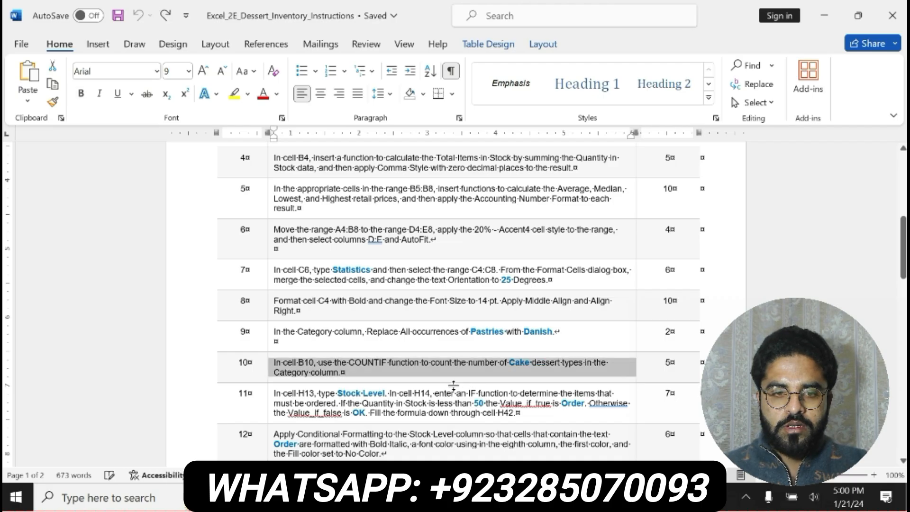
click(272, 393)
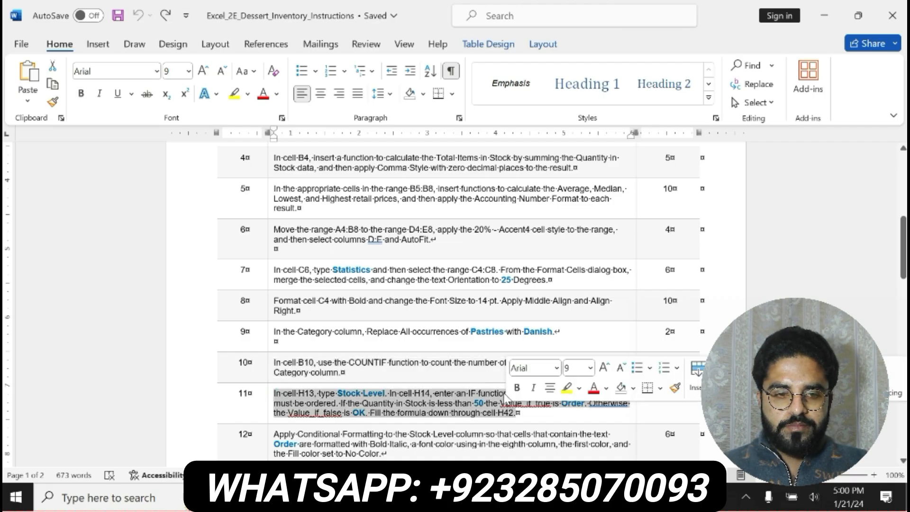